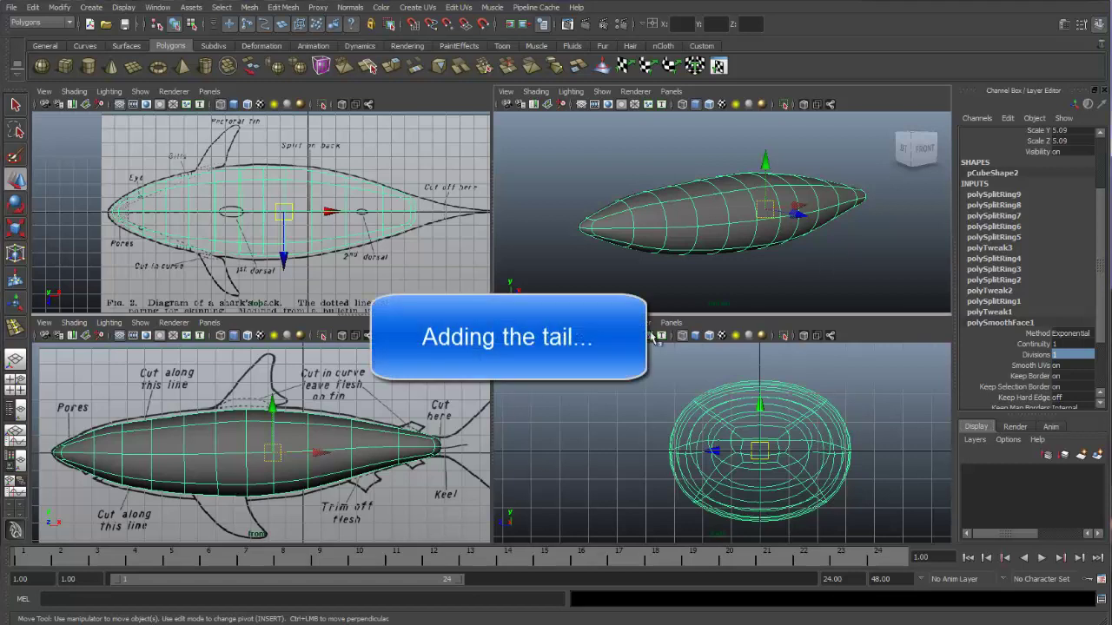
Show the shark body as an unsmoothed low-poly mesh in the front view, framed around the tail reference drawing
key("q")
key("space")
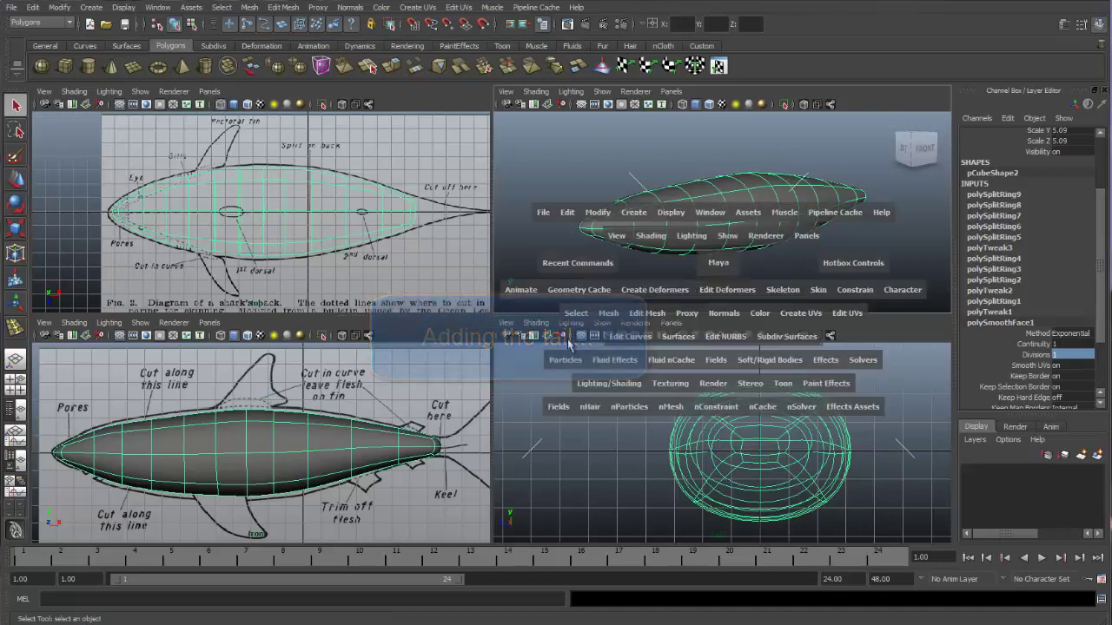
key("space")
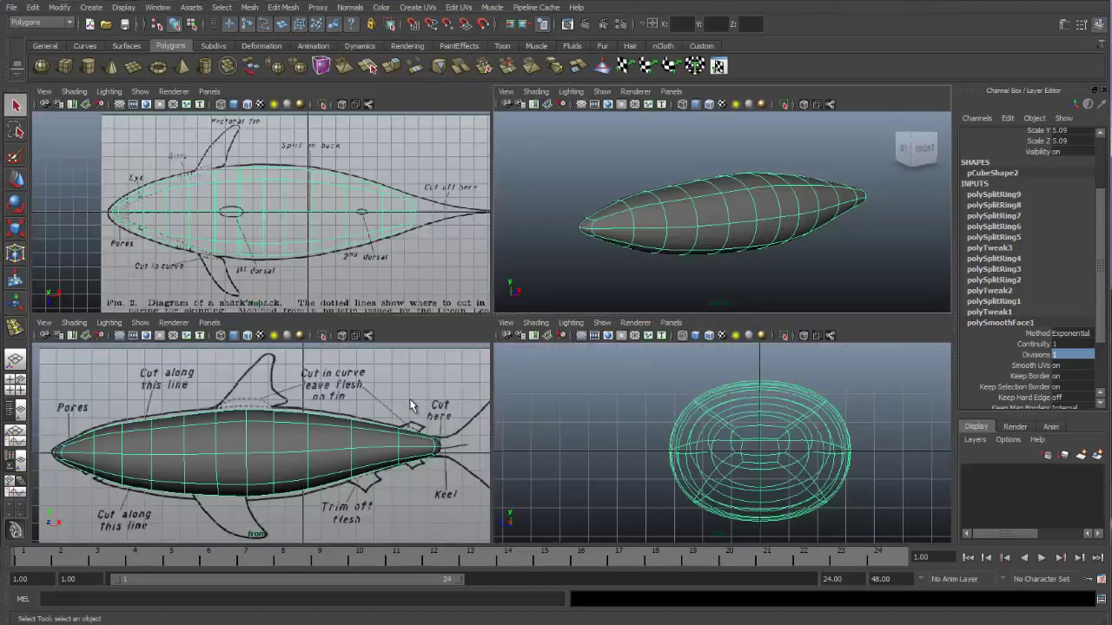
key("space")
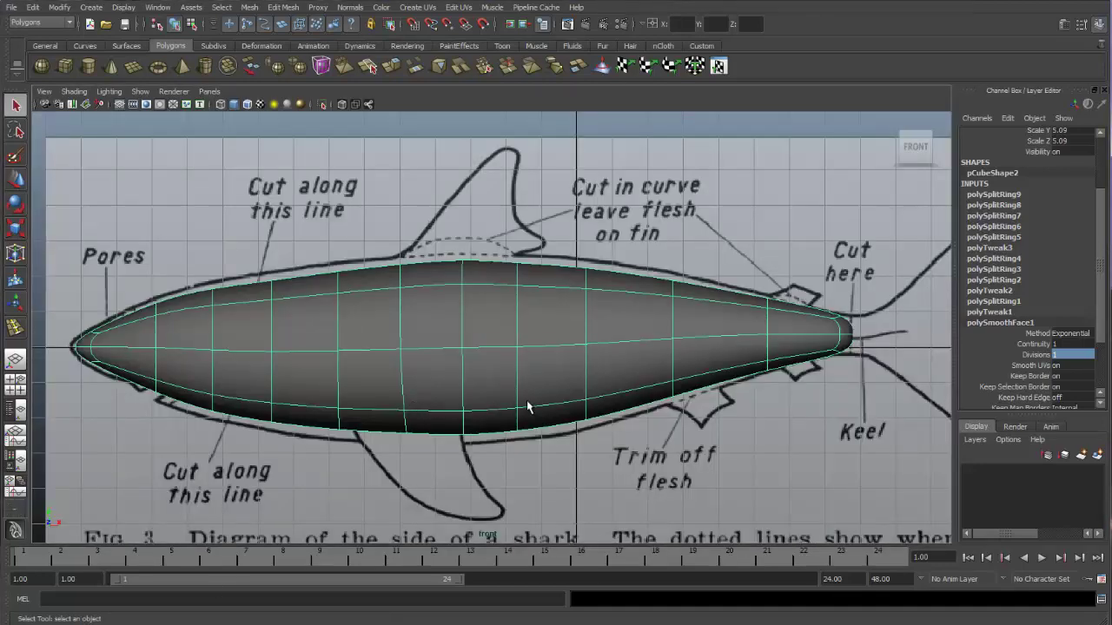
middle_click_drag(561, 397, 486, 394, "alt")
right_click_drag(524, 391, 415, 414, "alt")
middle_click_drag(591, 353, 580, 364, "alt")
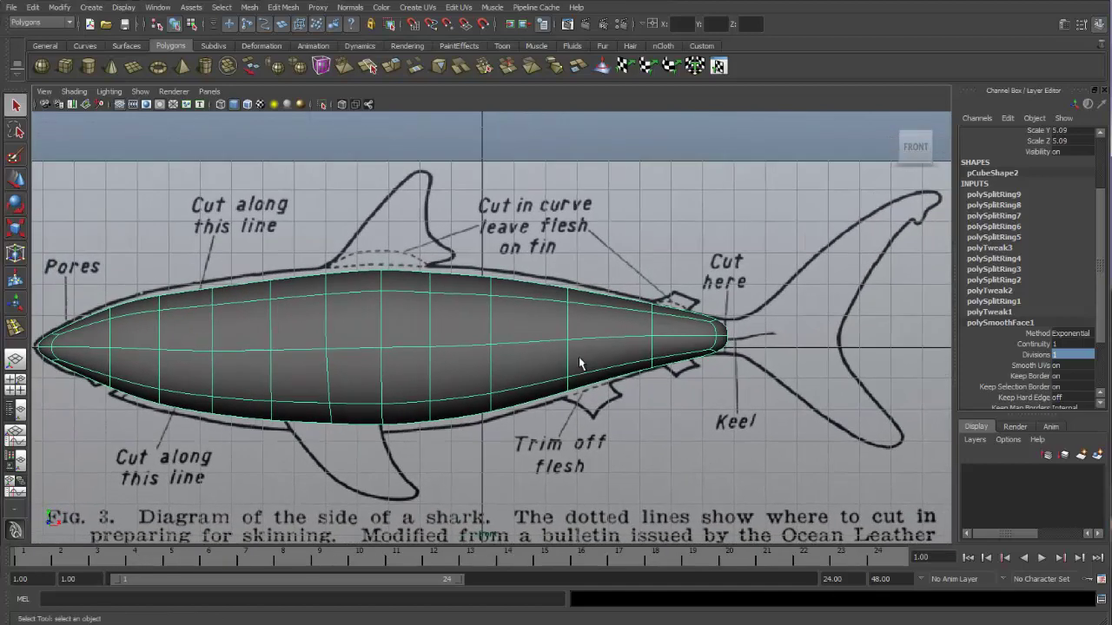
key("1")
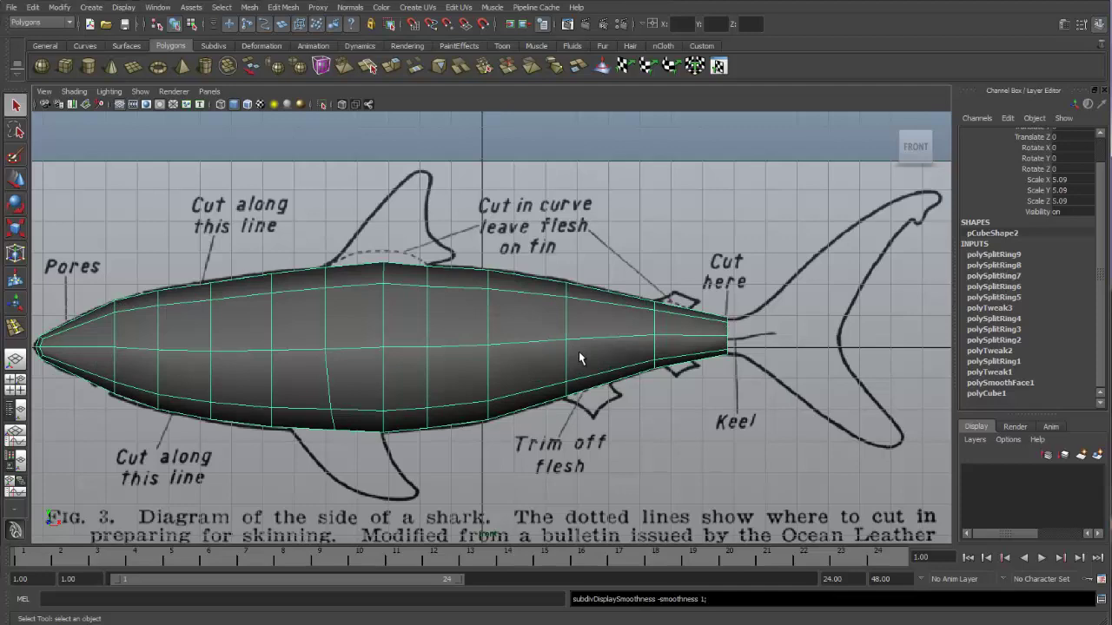
middle_click_drag(704, 297, 611, 327, "alt")
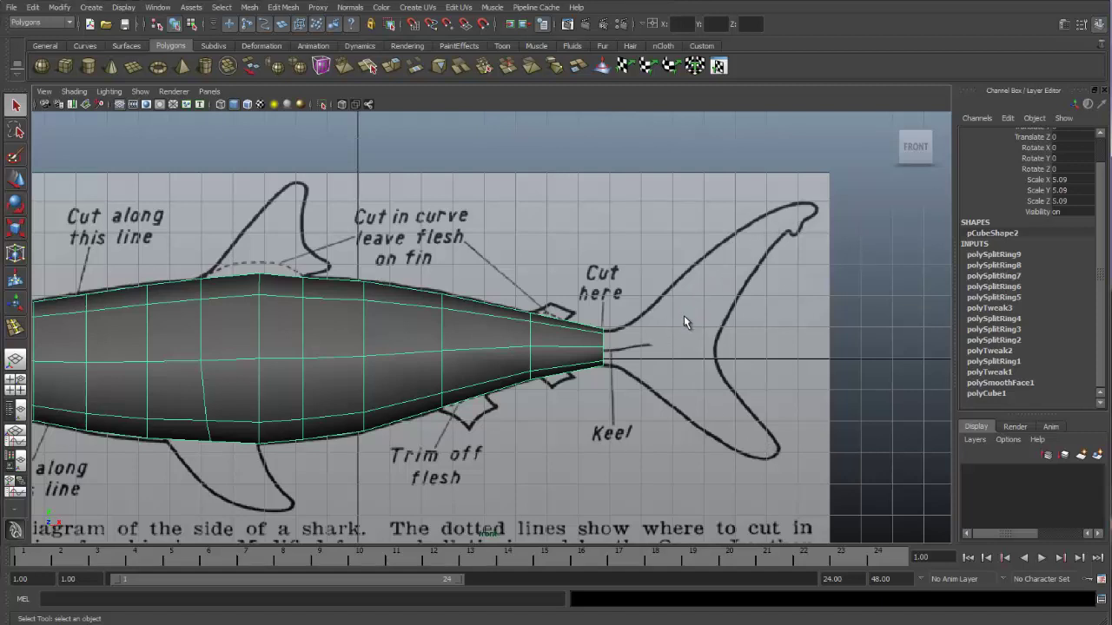
In the perspective view, select the faces that close off the tail end of the shark body
key("space")
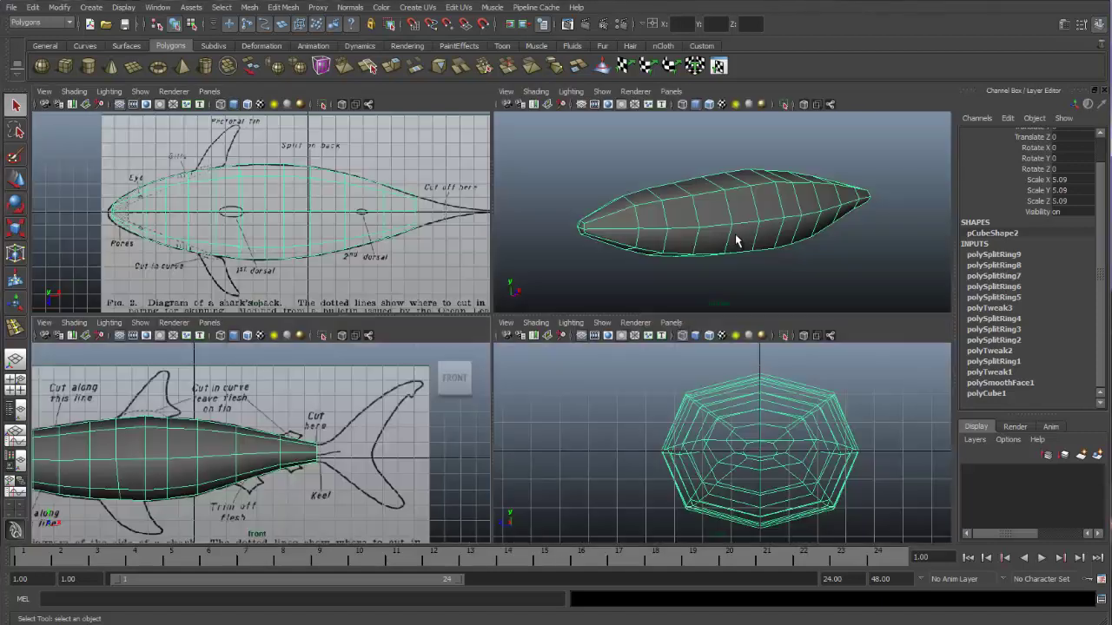
key("space")
left_click_drag(817, 296, 722, 340, "alt")
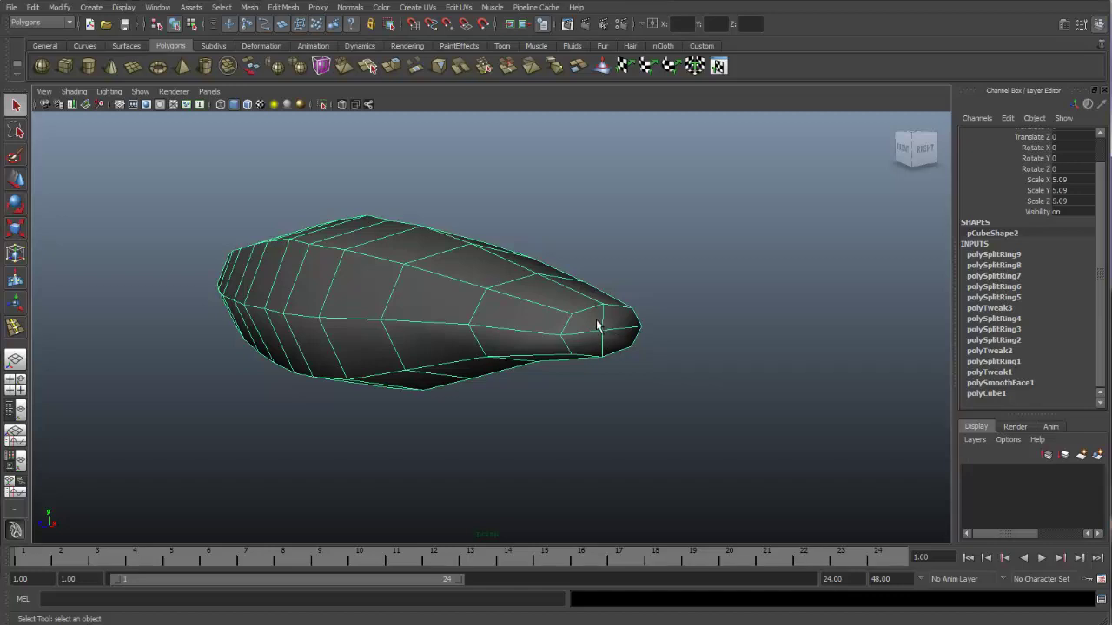
left_click_drag(583, 325, 686, 393, "alt")
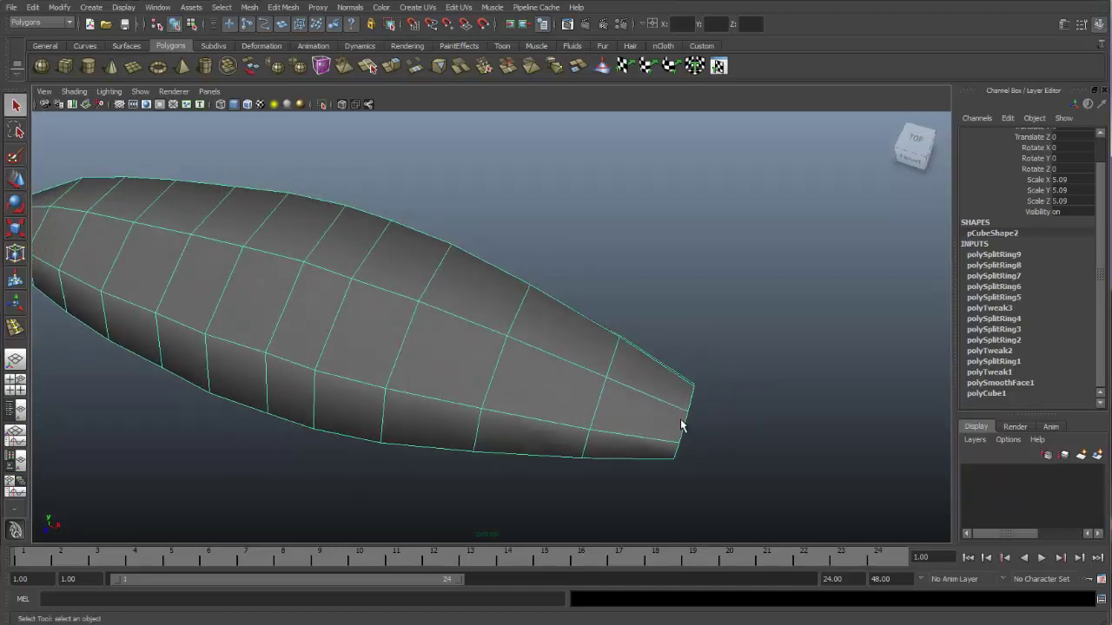
left_click_drag(680, 439, 630, 382, "alt")
left_click_drag(633, 293, 625, 293, "alt")
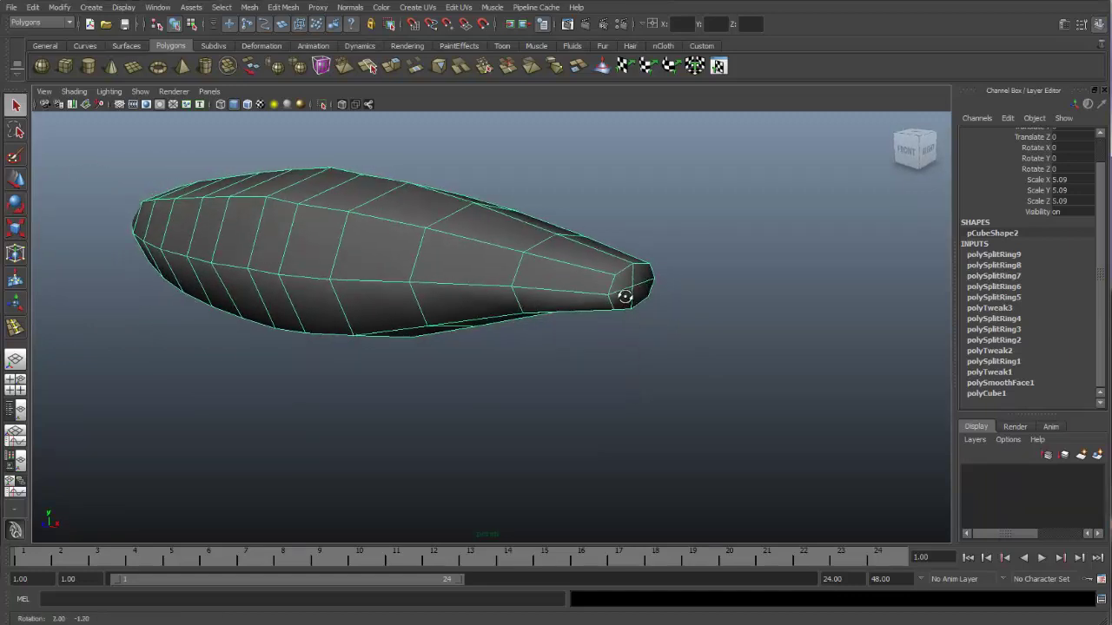
right_click(627, 287)
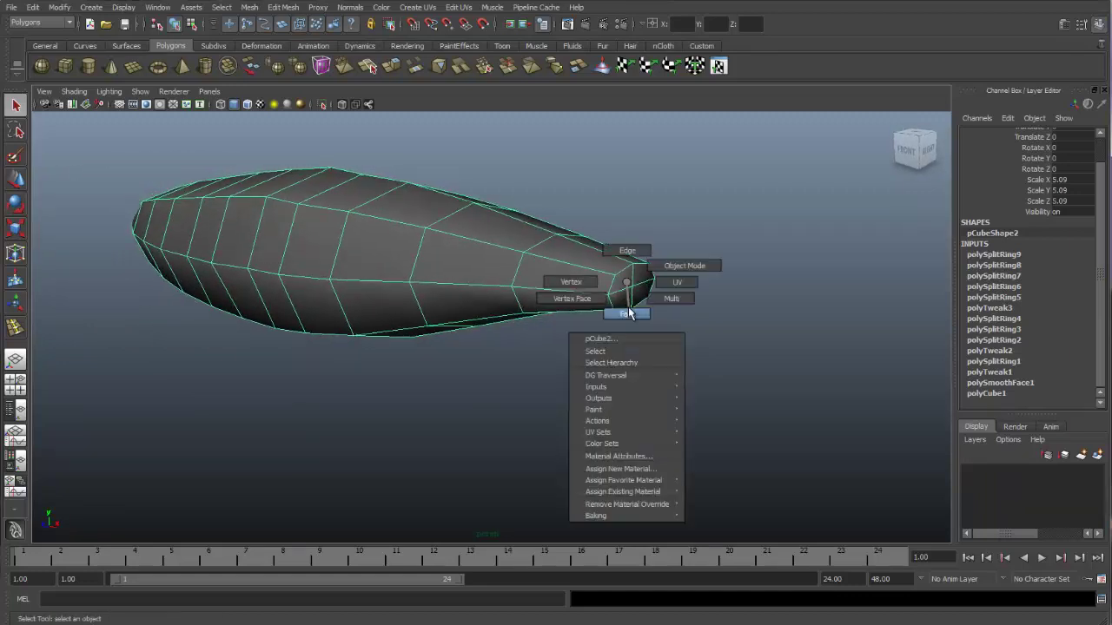
left_click(627, 313)
left_click(641, 278)
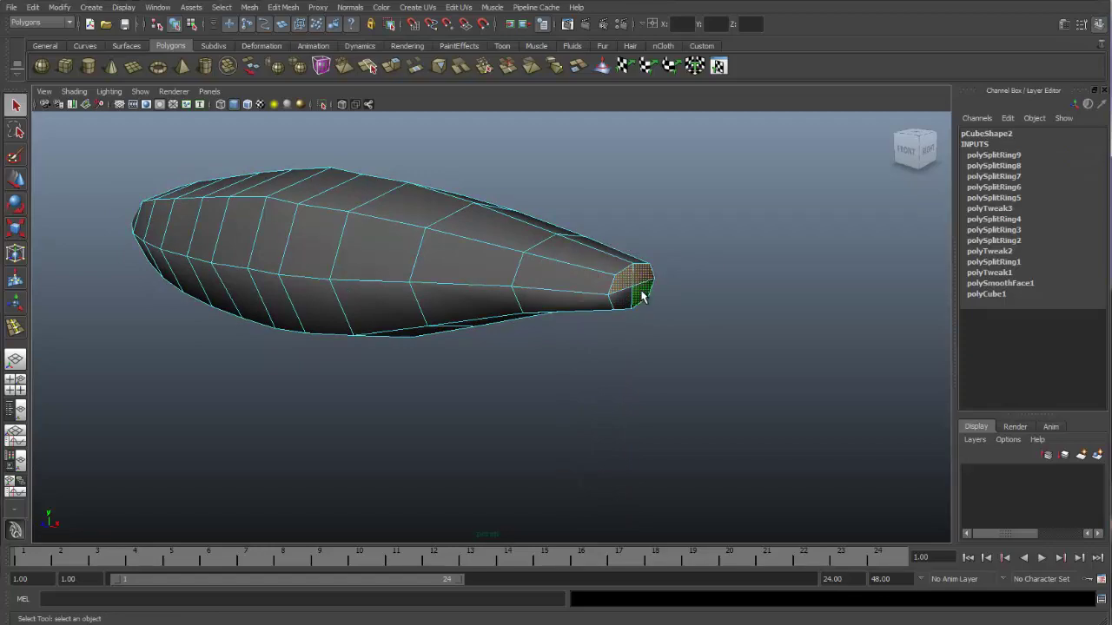
Extrude the selected tail-end faces about 2.2 units outward into the tail fin, judging the length against the front-view drawing
key("space")
key("space")
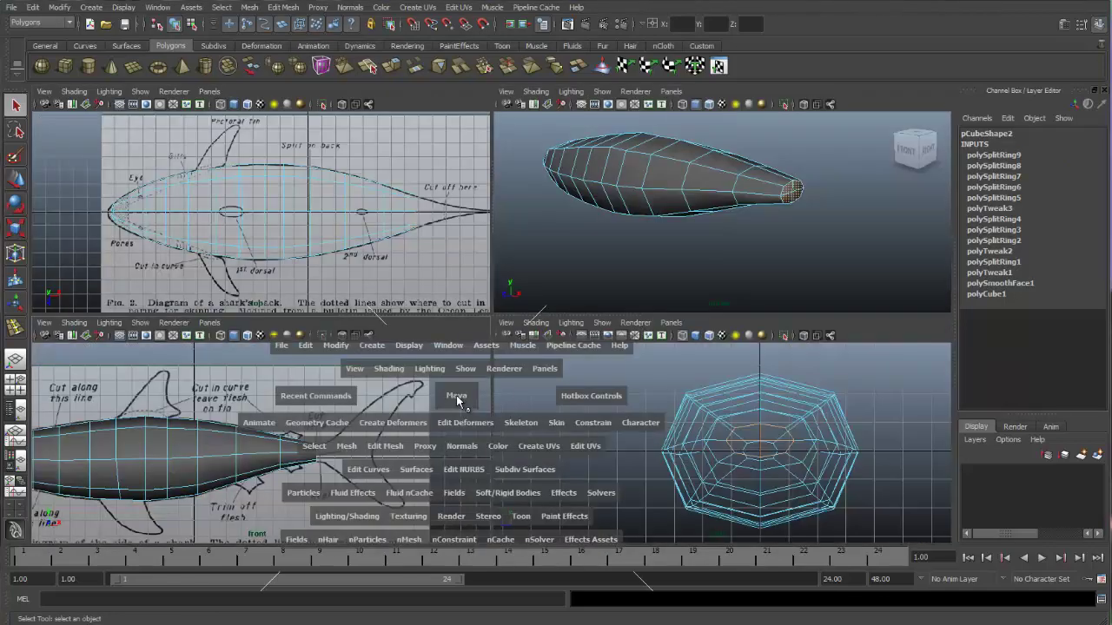
middle_click_drag(565, 352, 511, 335, "alt")
right_click_drag(511, 335, 720, 304, "alt")
middle_click_drag(590, 234, 565, 276, "alt")
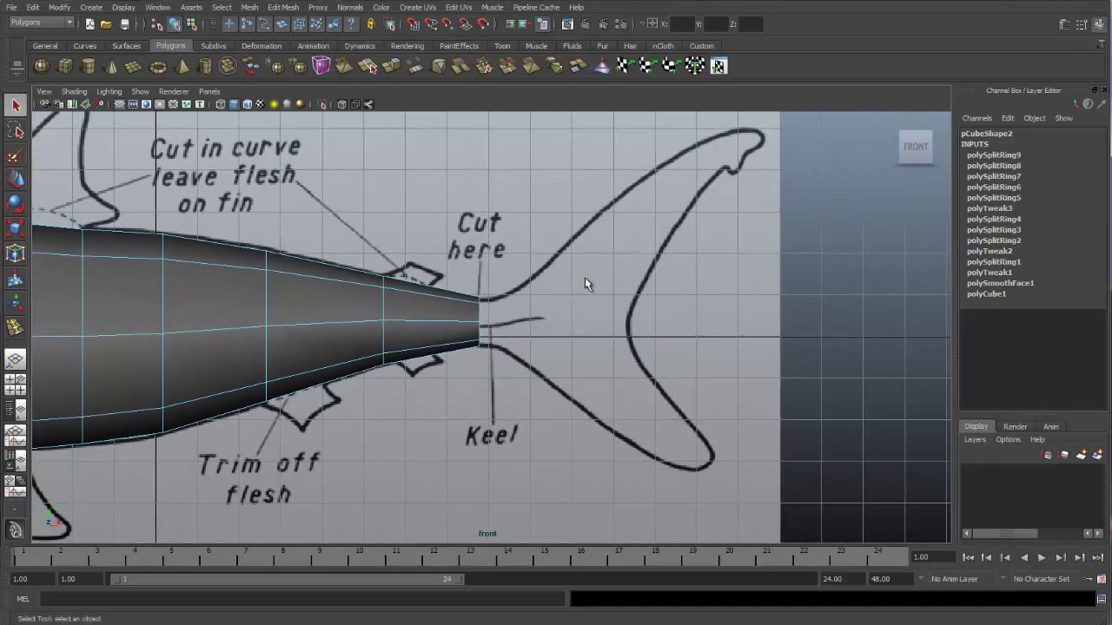
left_click(284, 6)
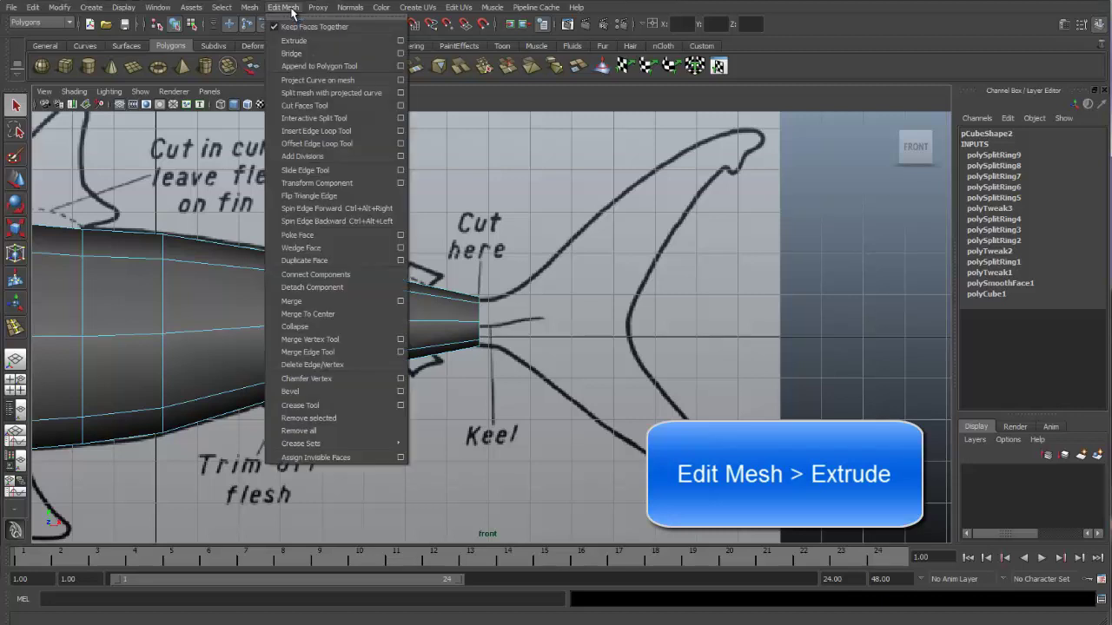
left_click(301, 47)
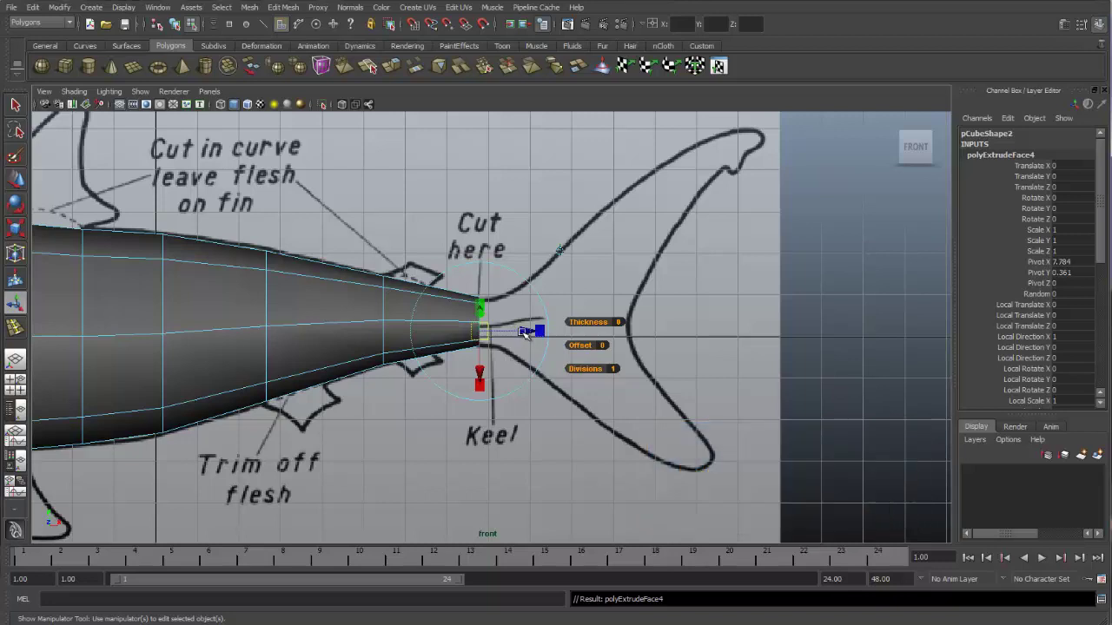
left_click_drag(526, 333, 616, 333)
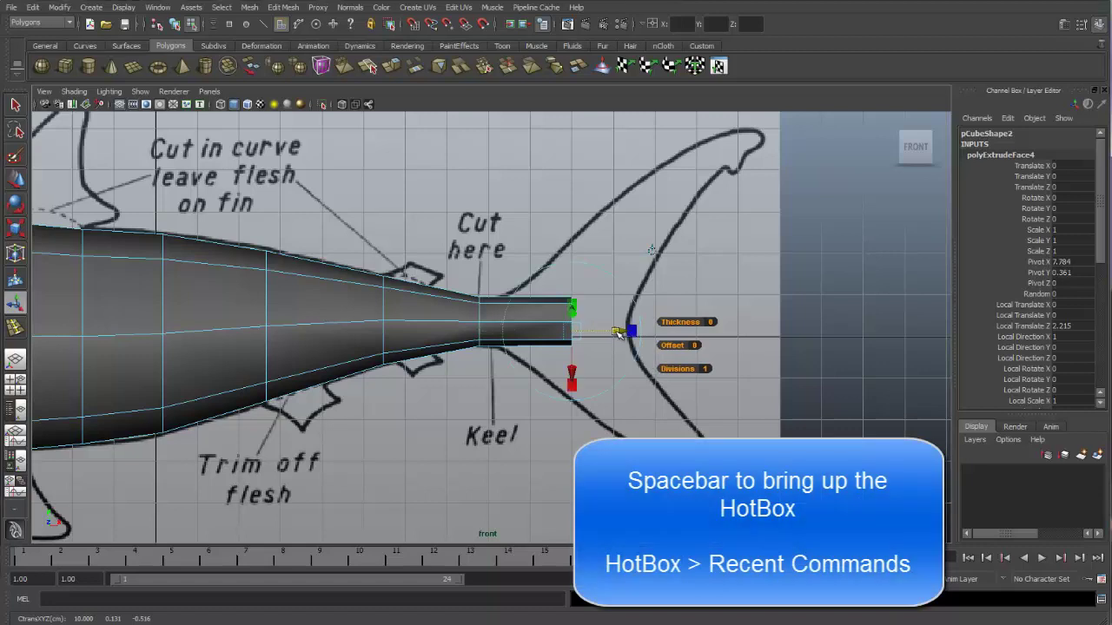
Extrude the end faces again by about 1.35 units, reaching the inner curve of the drawn tail fin
key("space")
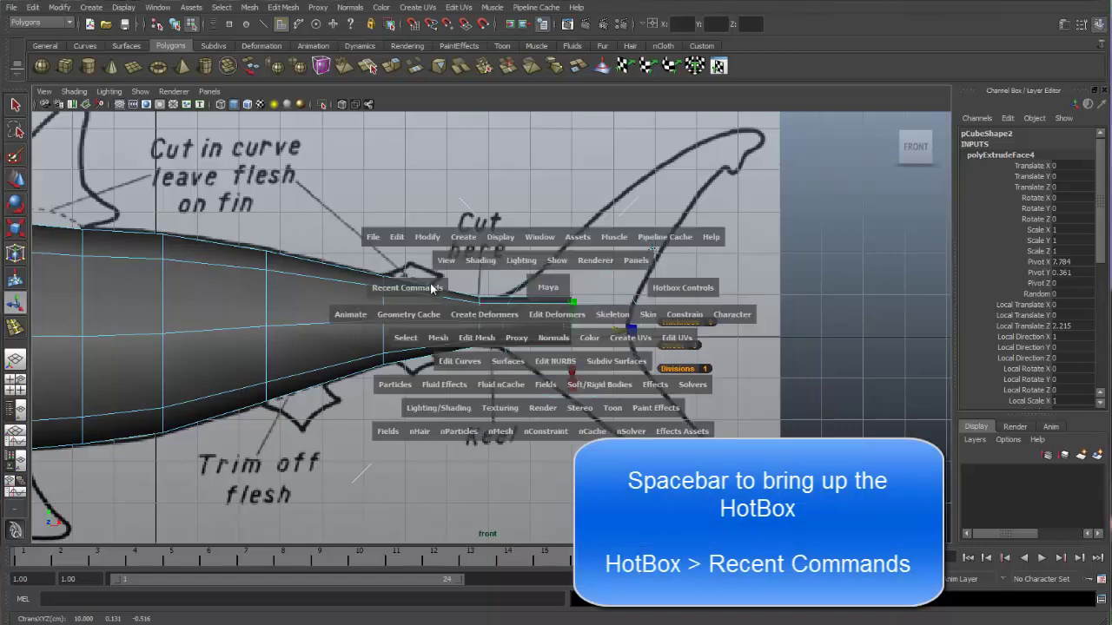
left_click(428, 293)
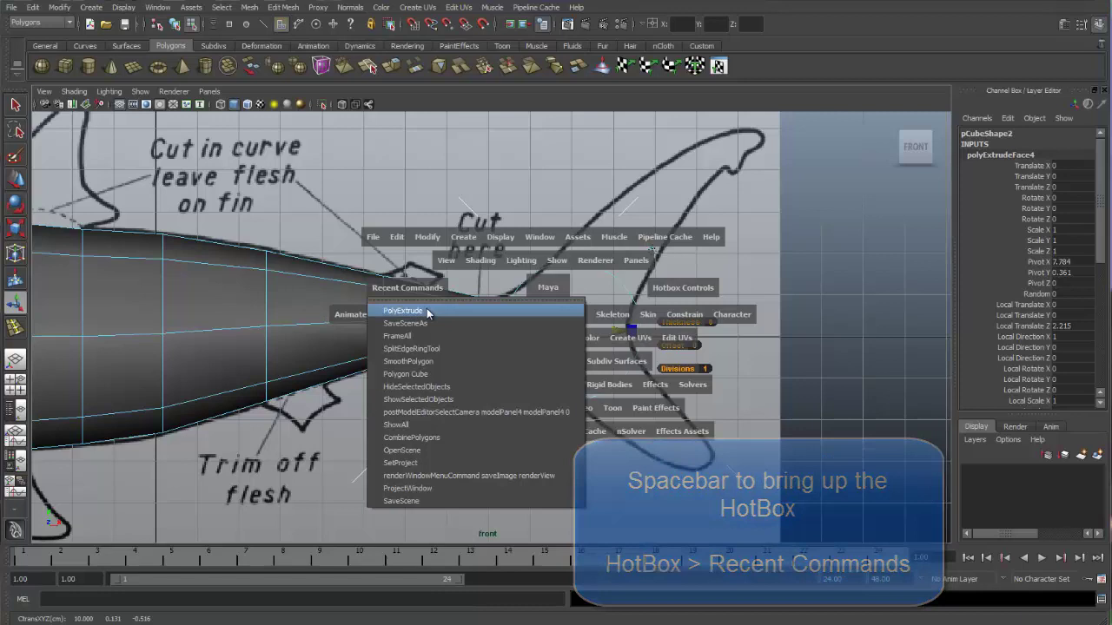
left_click(427, 312)
left_click_drag(619, 331, 671, 331)
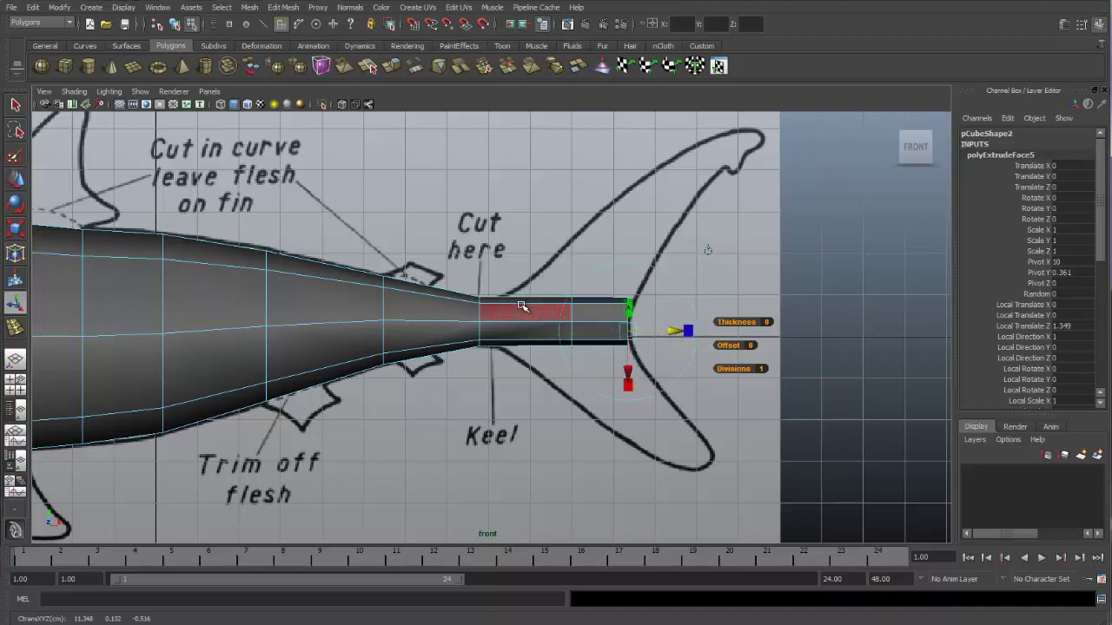
key("q")
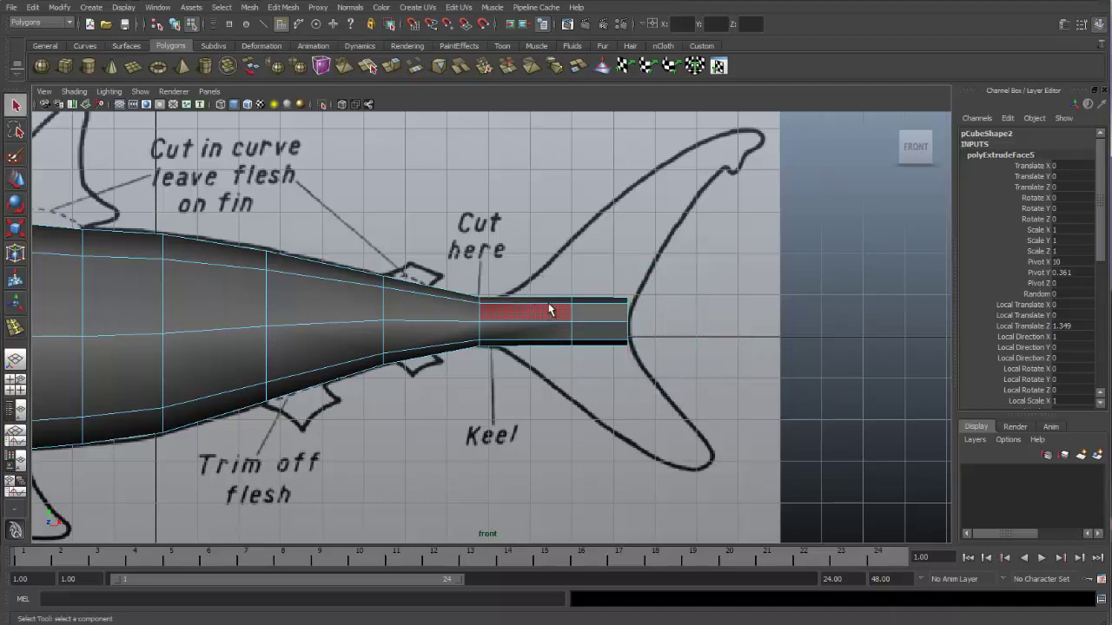
Flatten the upper vertices of the two extruded tail rings to one height with vertical scaling, and flatten the lower vertices likewise
right_click_drag(548, 304, 516, 311)
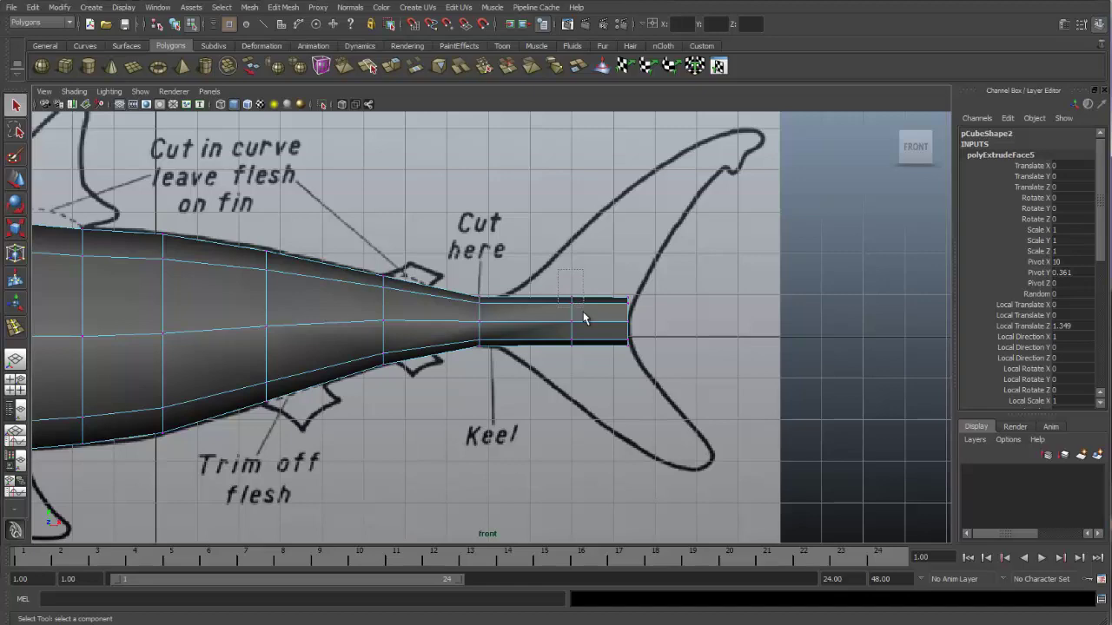
left_click_drag(583, 318, 582, 331)
left_click_drag(641, 309, 641, 309)
scroll(482, 383, "up", 4)
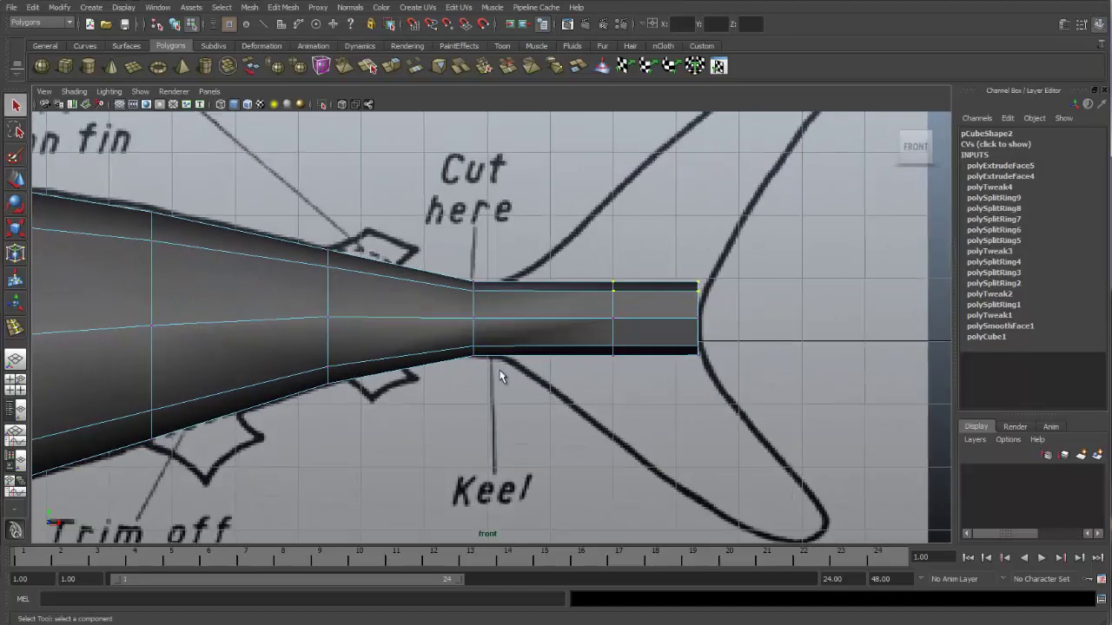
scroll(762, 333, "up", 4)
middle_click_drag(724, 337, 598, 333, "alt")
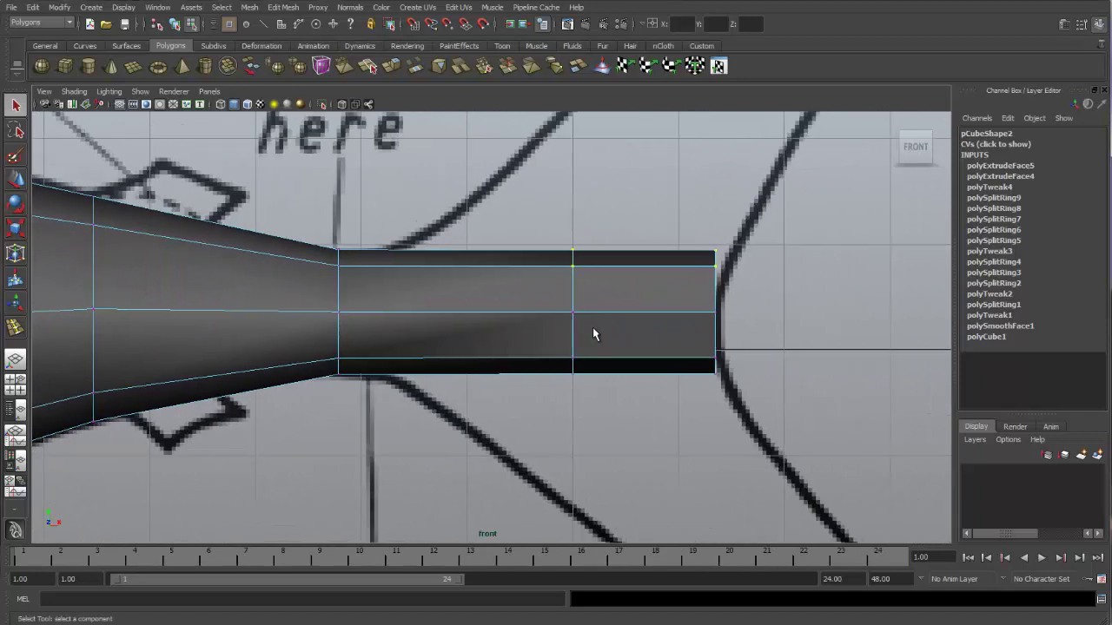
key("4")
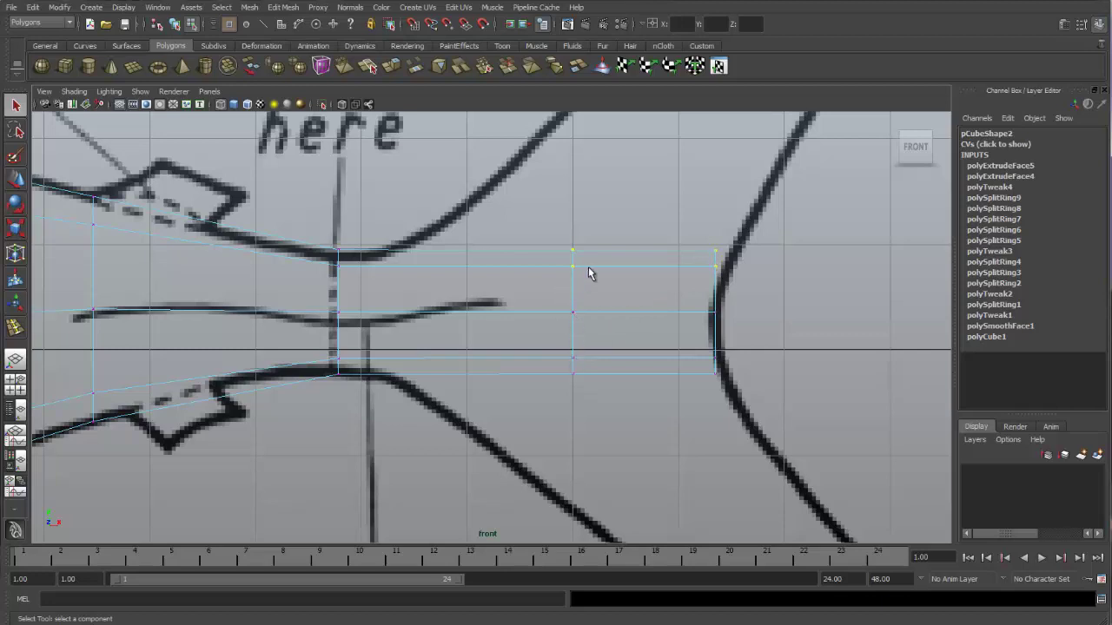
key("r")
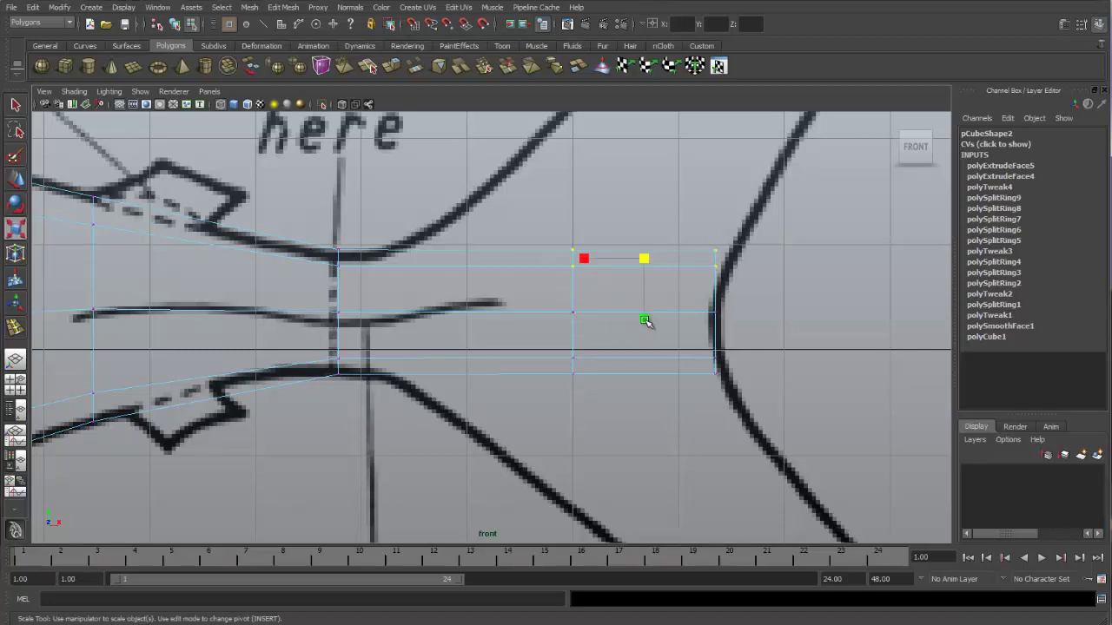
left_click_drag(644, 321, 643, 258)
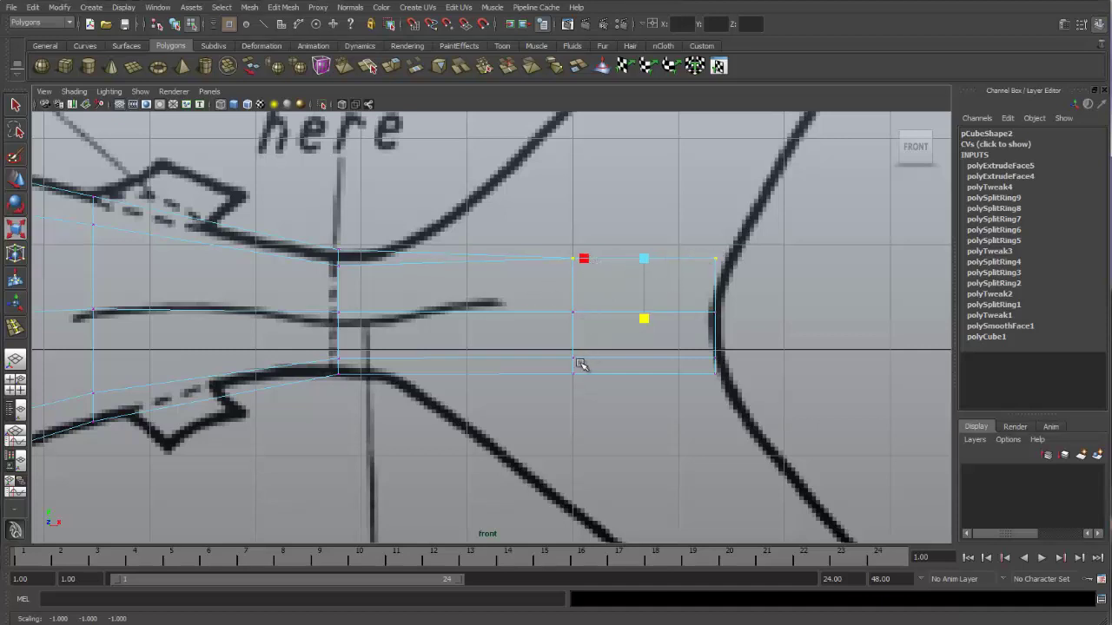
left_click_drag(561, 350, 726, 391)
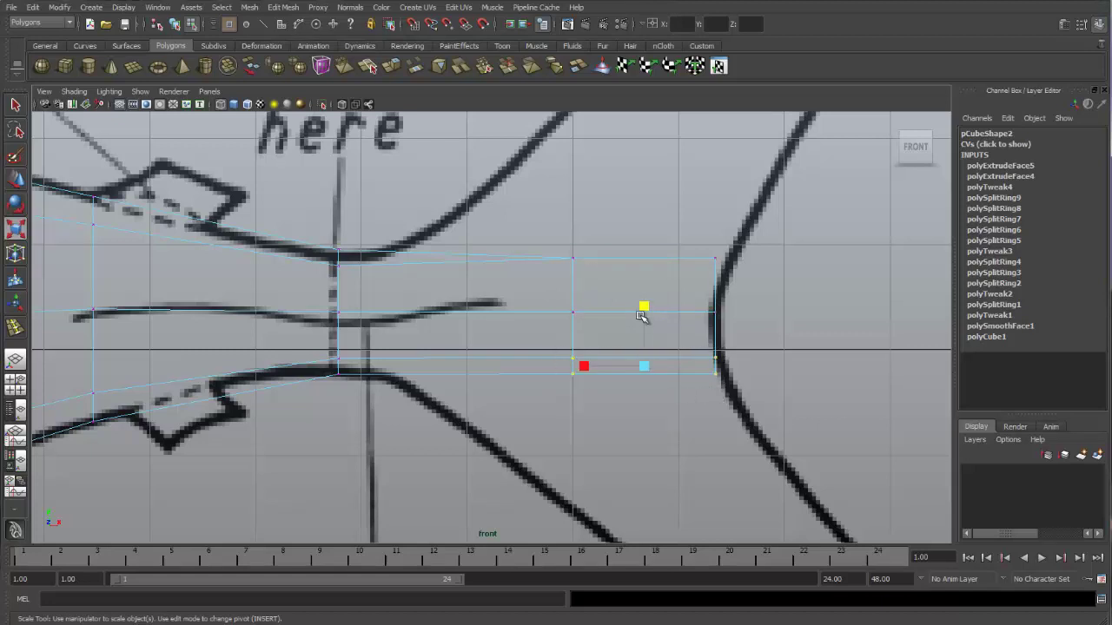
left_click_drag(644, 307, 645, 367)
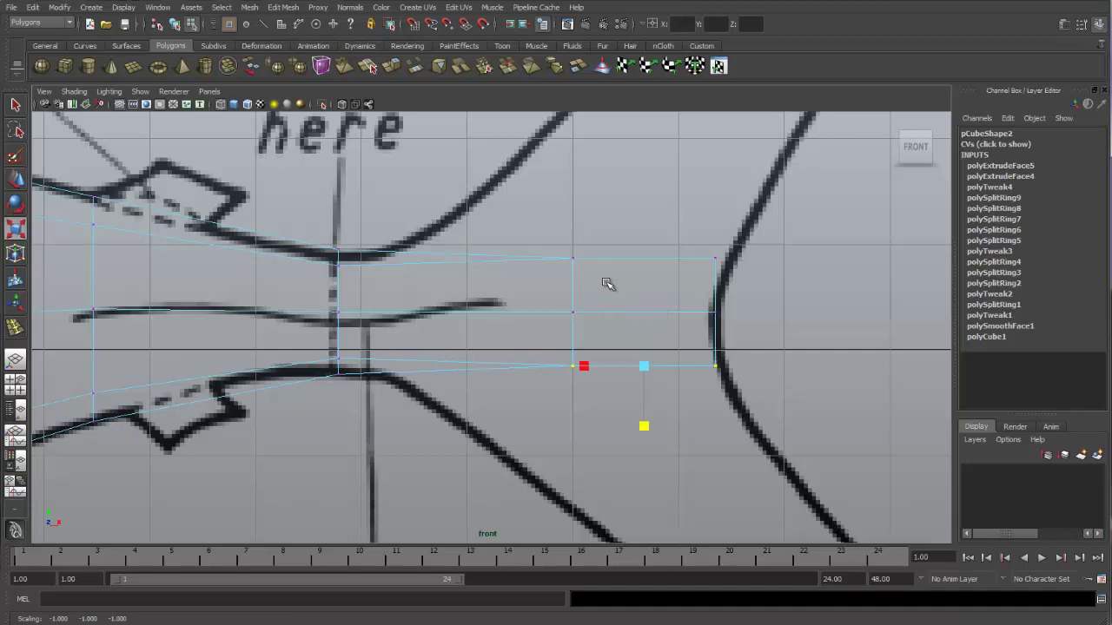
Move the middle vertex ring of the tail toward the body and scale it vertically to meet the drawn fin outline
key("q")
left_click_drag(563, 233, 601, 368)
key("w")
left_click_drag(618, 310, 569, 313)
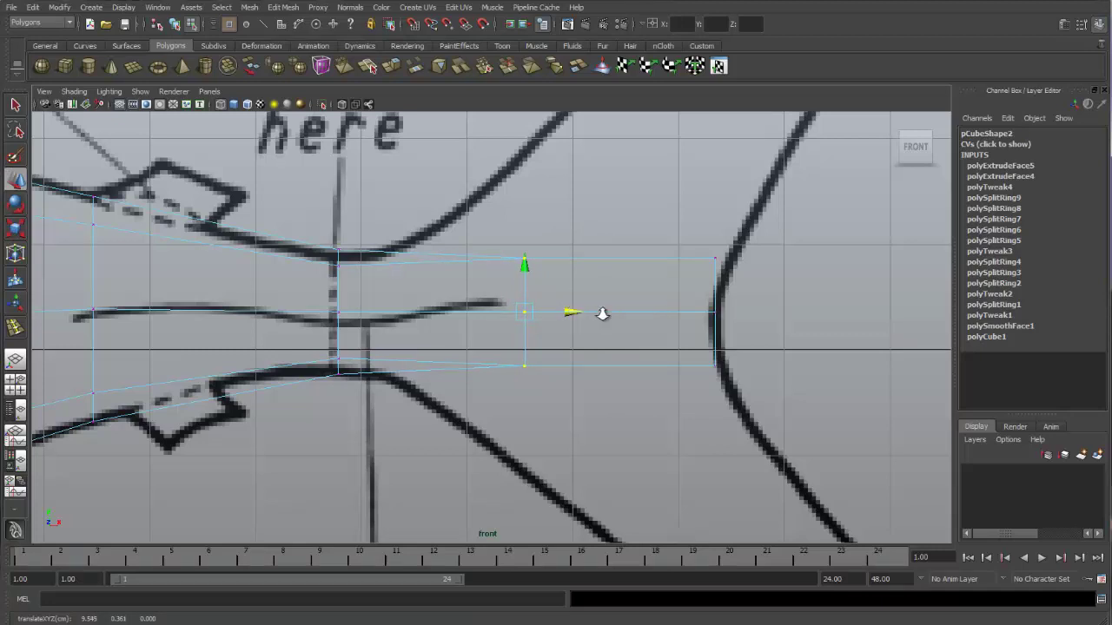
scroll(551, 301, "down", 3)
key("r")
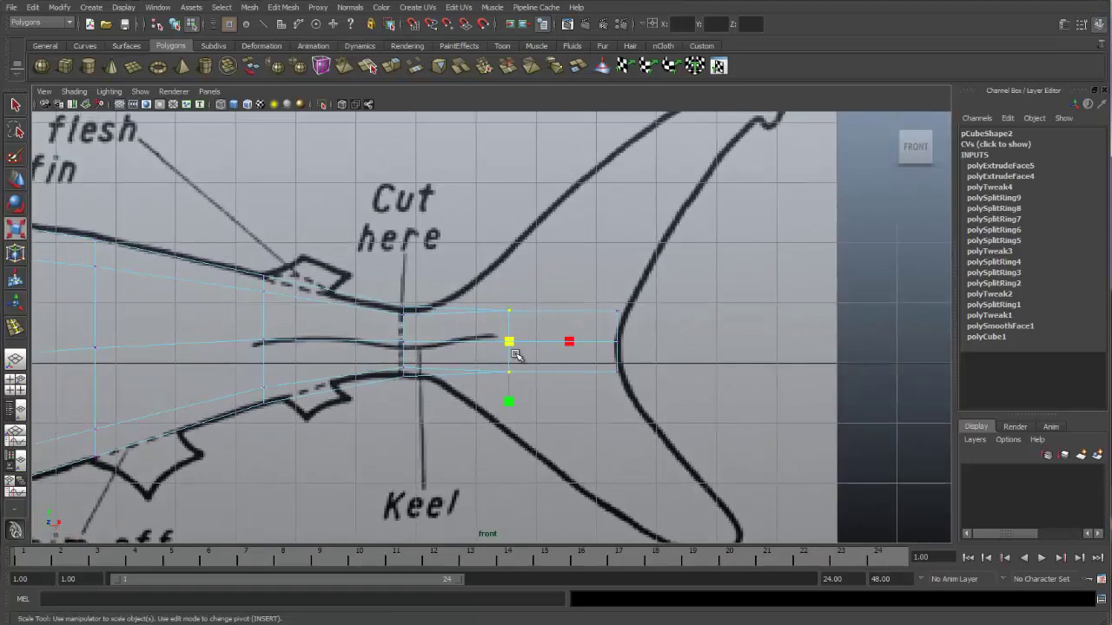
left_click_drag(510, 409, 528, 515)
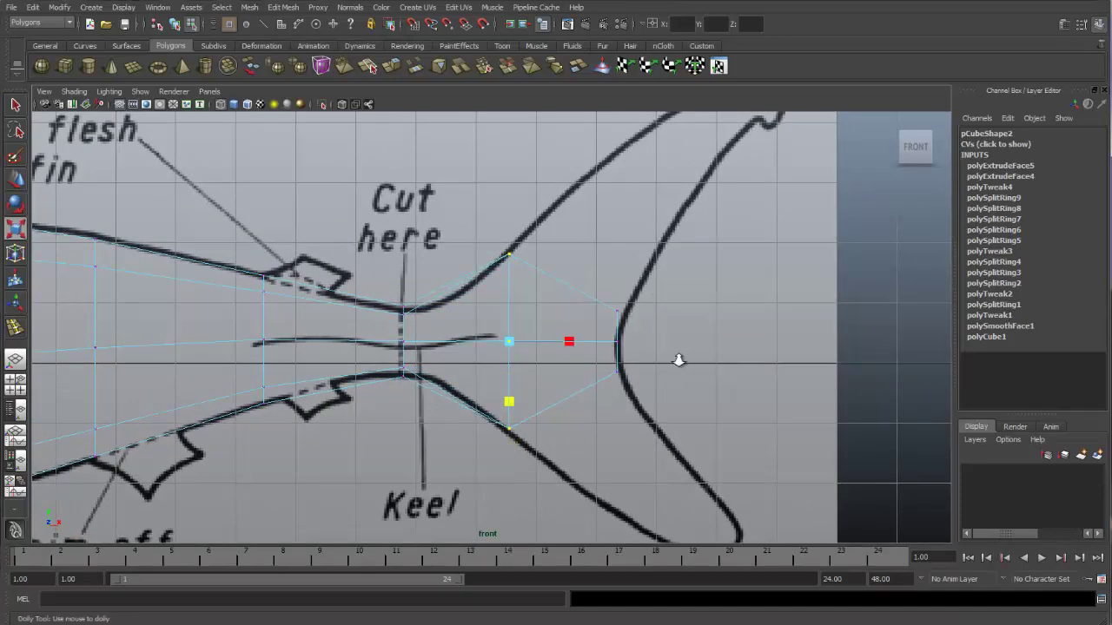
scroll(677, 359, "down", 1)
Move the upper and lower end vertices of the tail onto the inner curve of the drawn fin
key("q")
left_click(624, 312)
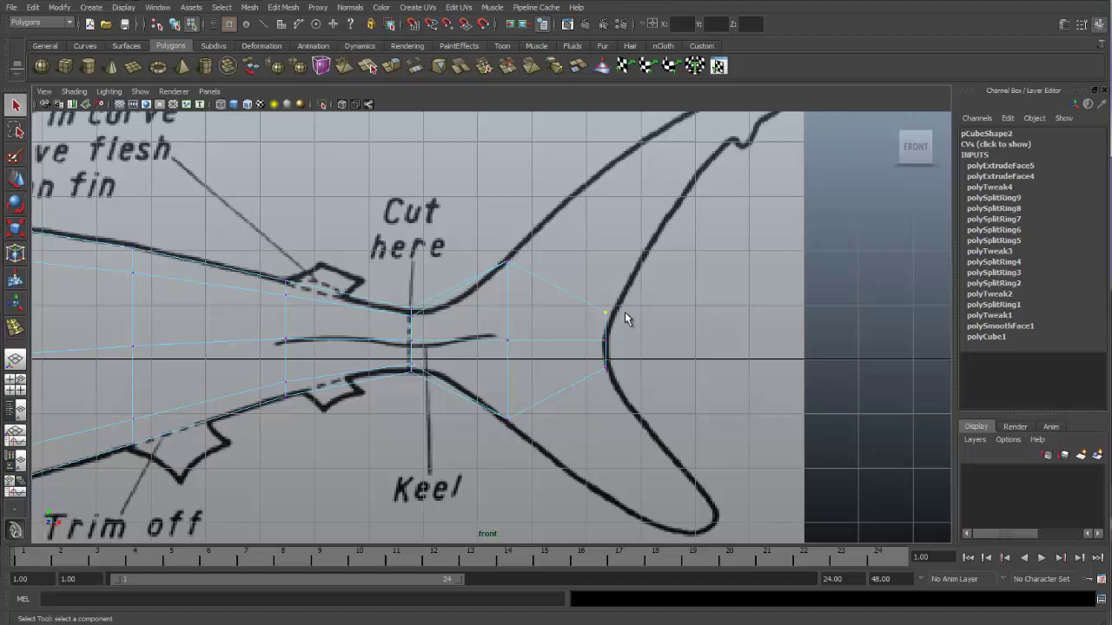
key("w")
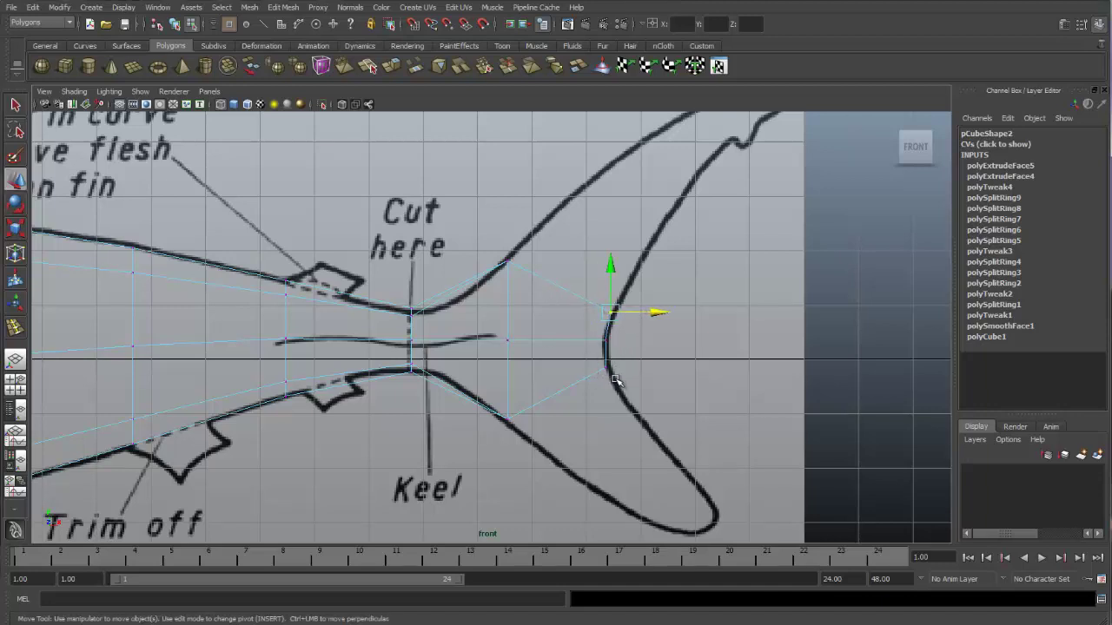
left_click(621, 368)
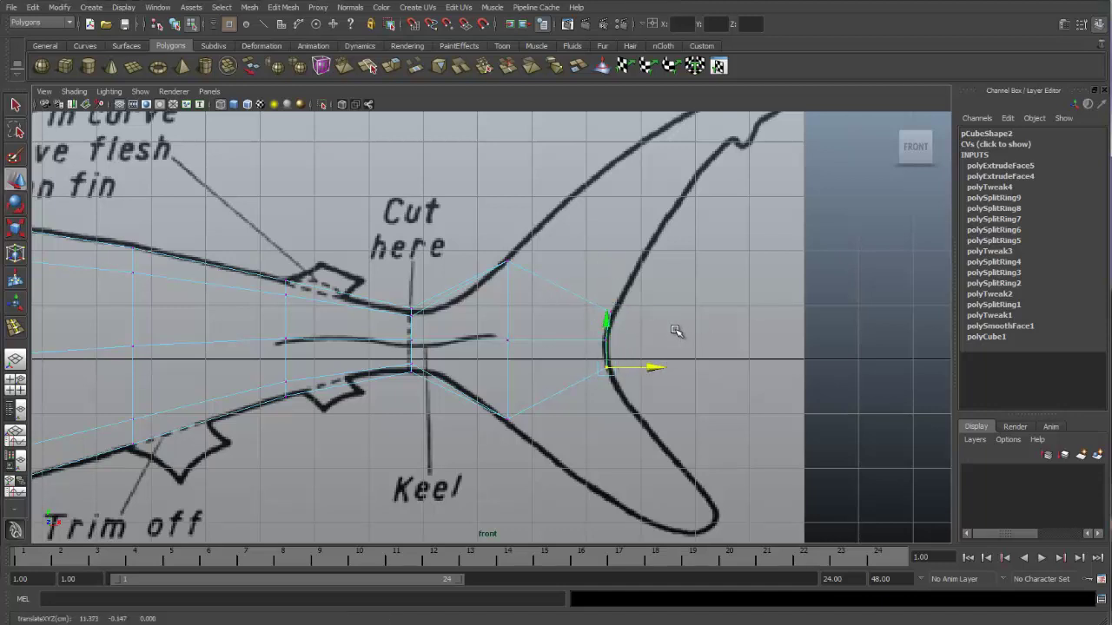
scroll(672, 327, "down", 2)
key("q")
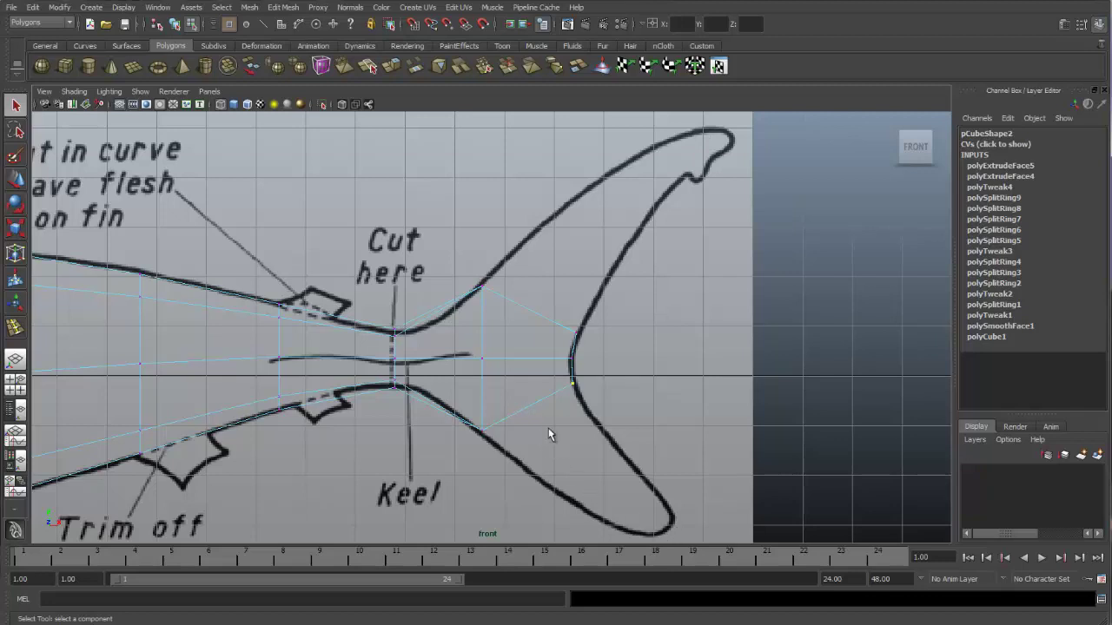
Extrude the two upper faces between the last two tail rings about 2.6 units into the drawn upper fin lobe
key("space")
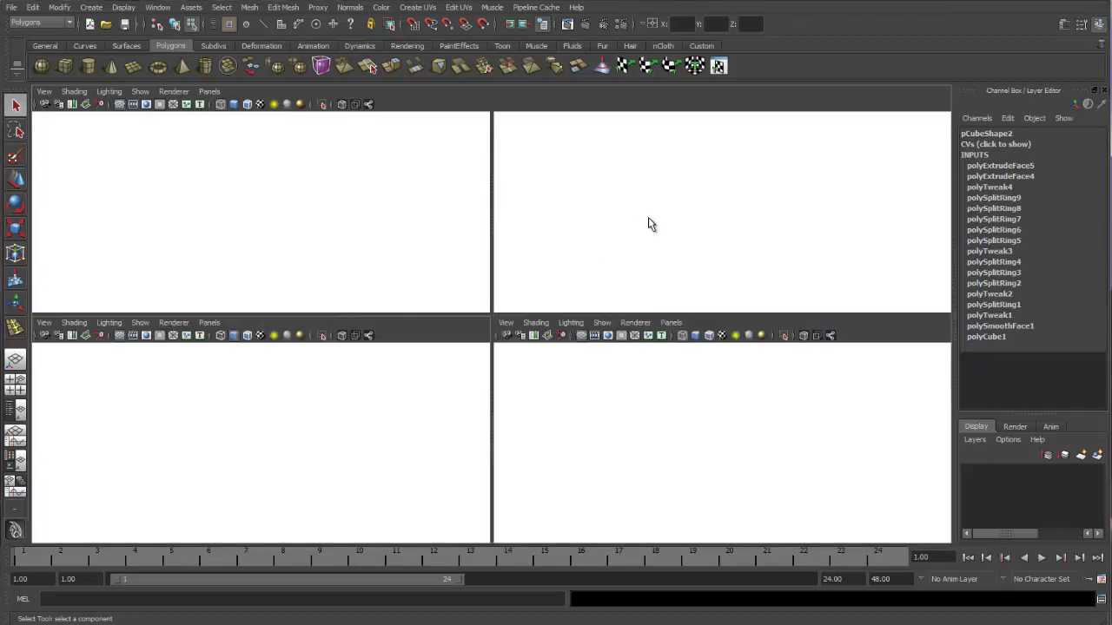
key("space")
left_click_drag(730, 257, 722, 290, "alt")
right_click_drag(718, 288, 720, 318)
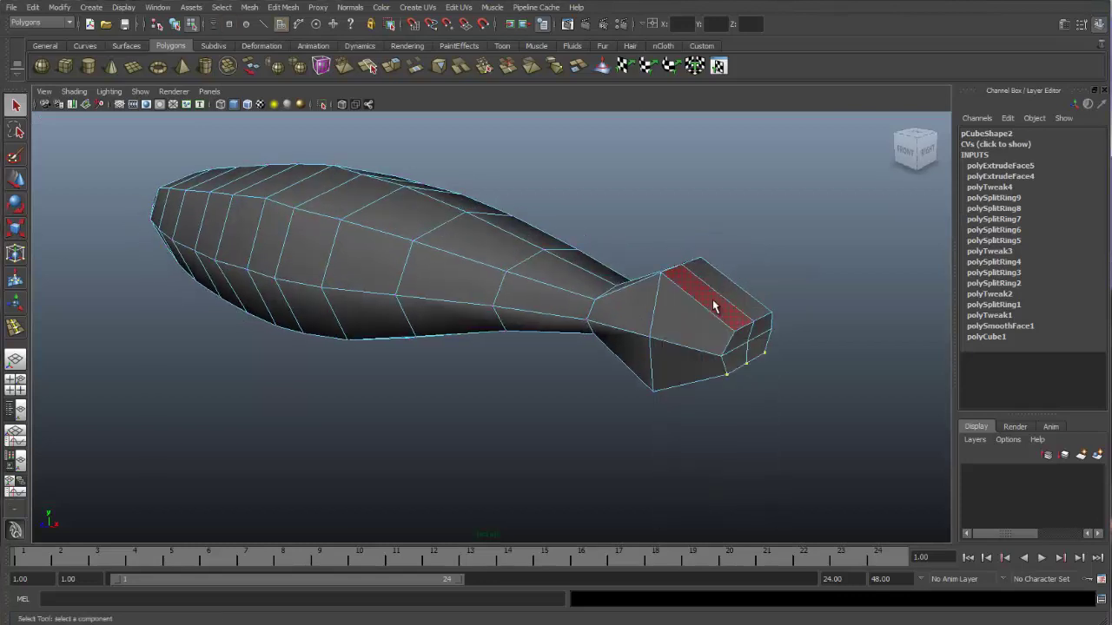
left_click(744, 322)
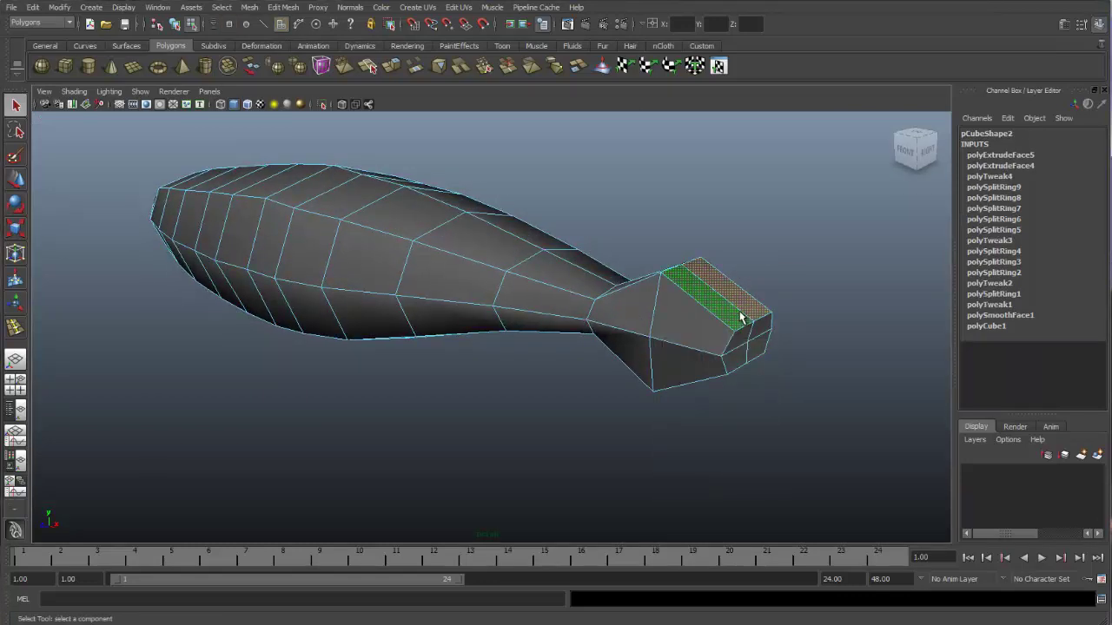
key("space")
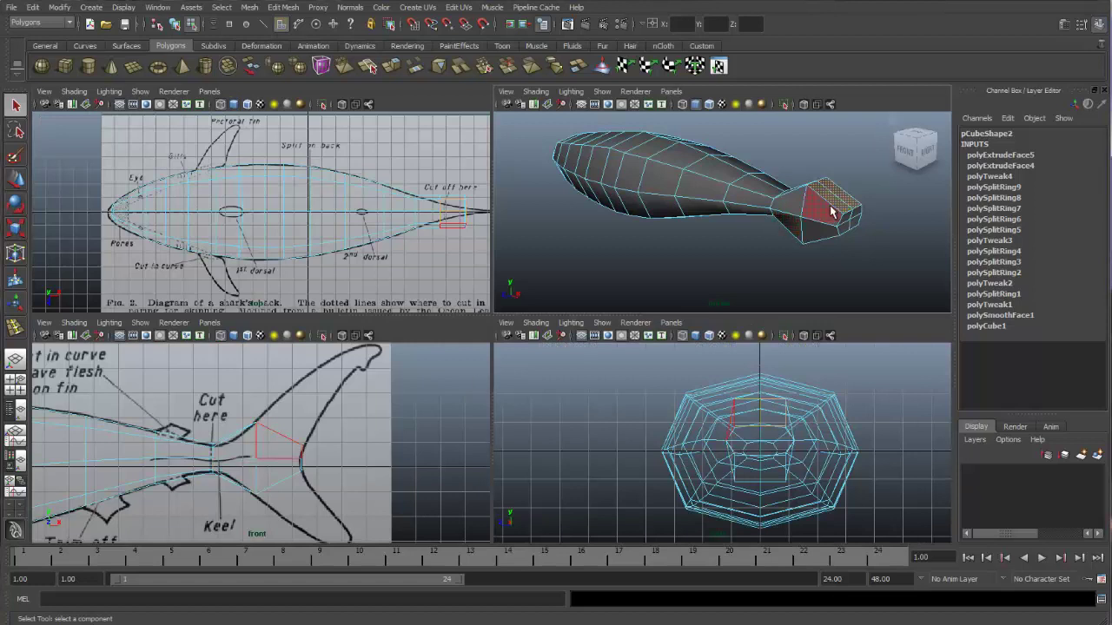
key("space")
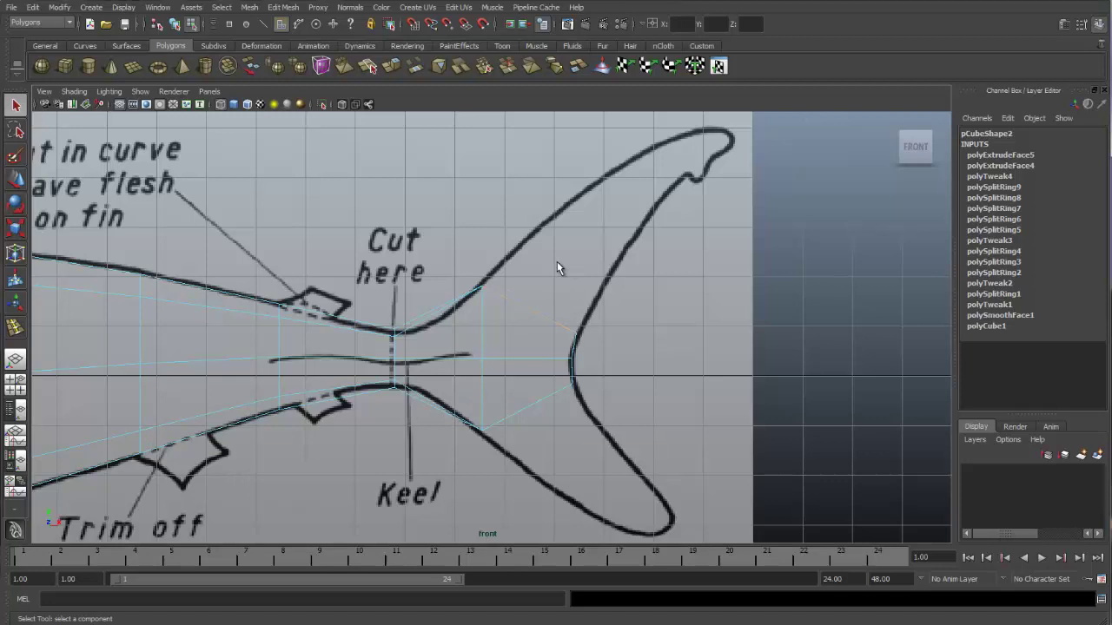
key("space")
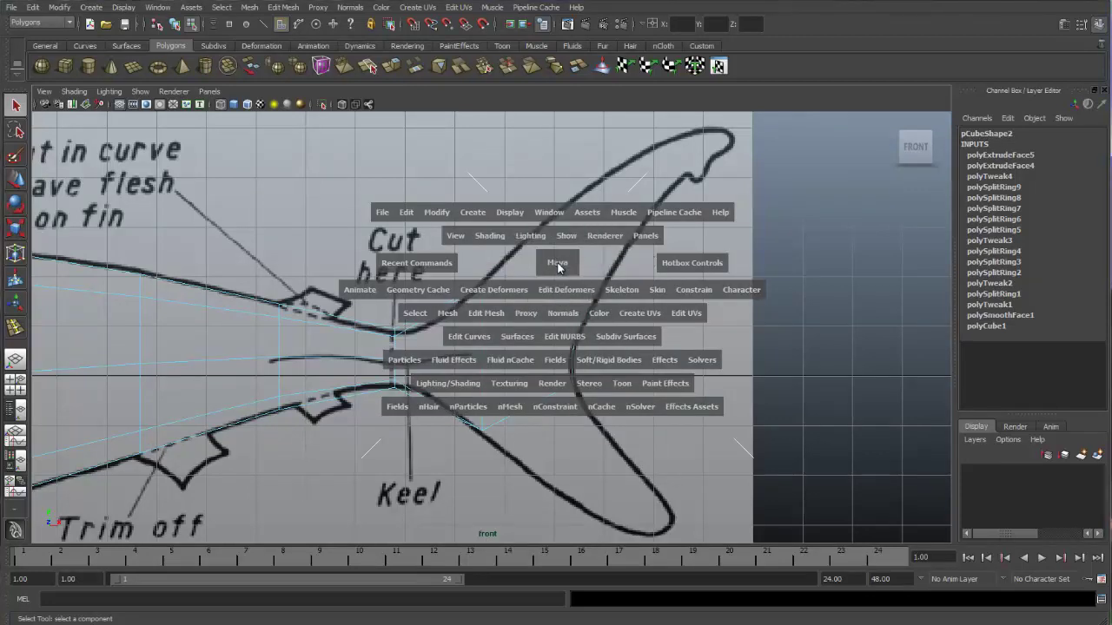
left_click_drag(440, 266, 435, 291)
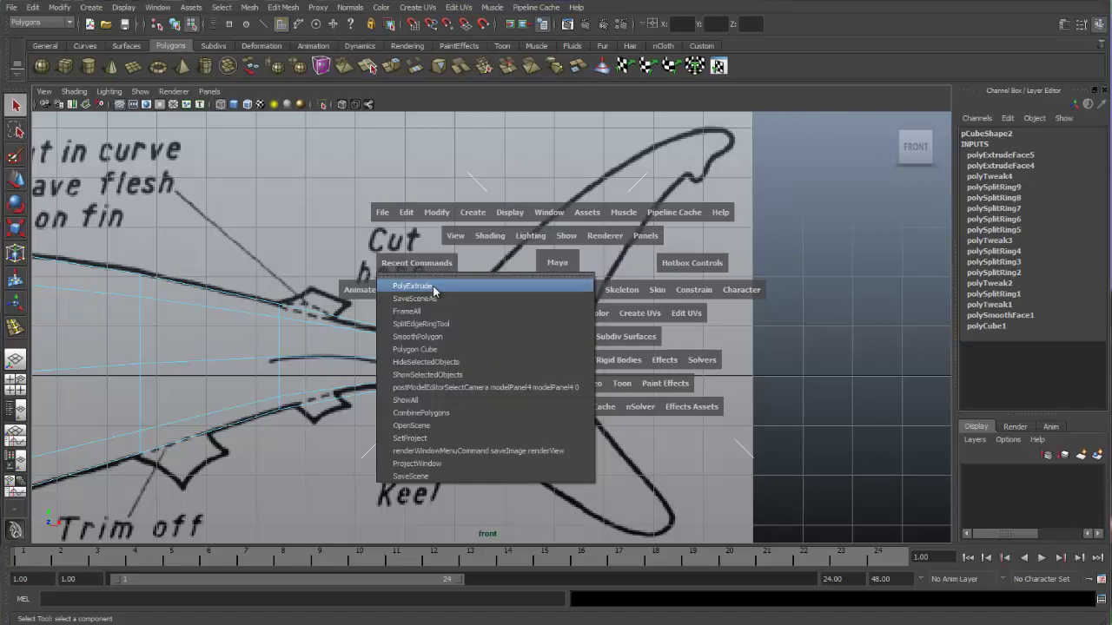
left_click(433, 287)
left_click_drag(556, 259, 624, 169)
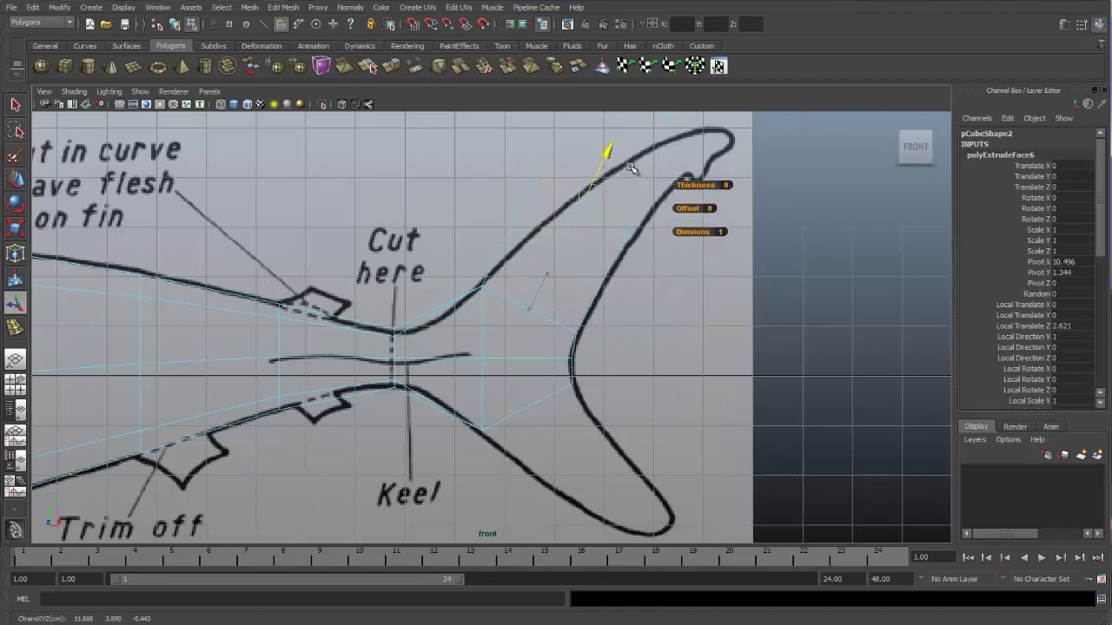
Move the front and rear vertices of the extruded upper lobe onto the drawn fin outline
key("q")
right_click_drag(615, 204, 633, 197)
left_click_drag(644, 232, 638, 226)
key("w")
left_click(539, 170)
left_click_drag(539, 169, 600, 179)
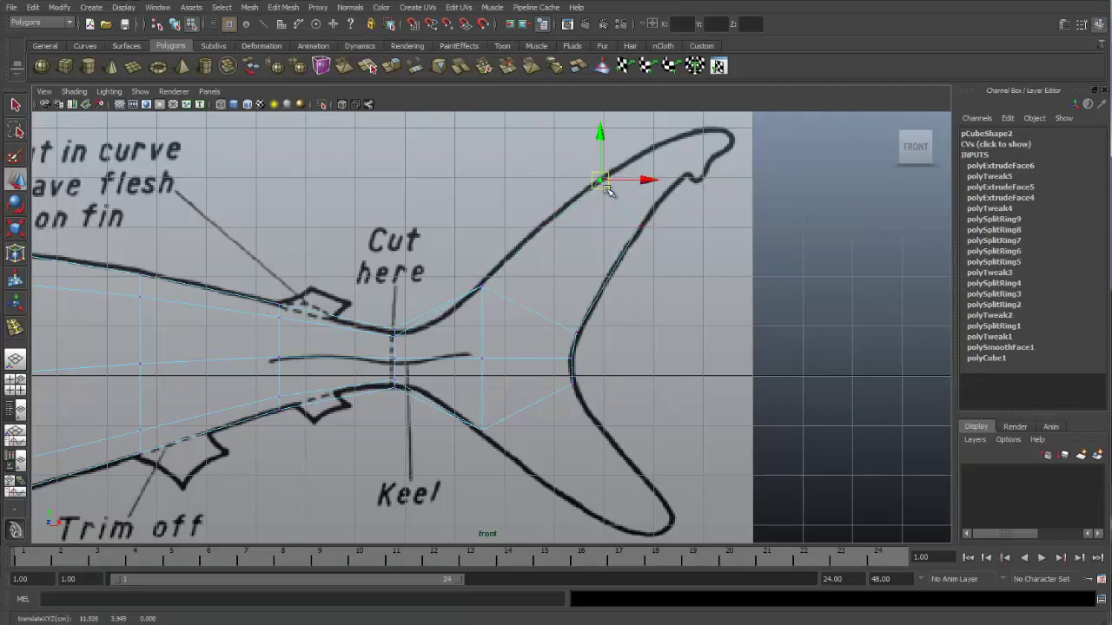
Extrude the two end faces of the upper lobe about 2.6 units toward the drawn fin tip
key("space")
left_click_drag(845, 176, 844, 184, "alt")
right_click(840, 188)
left_click(839, 215)
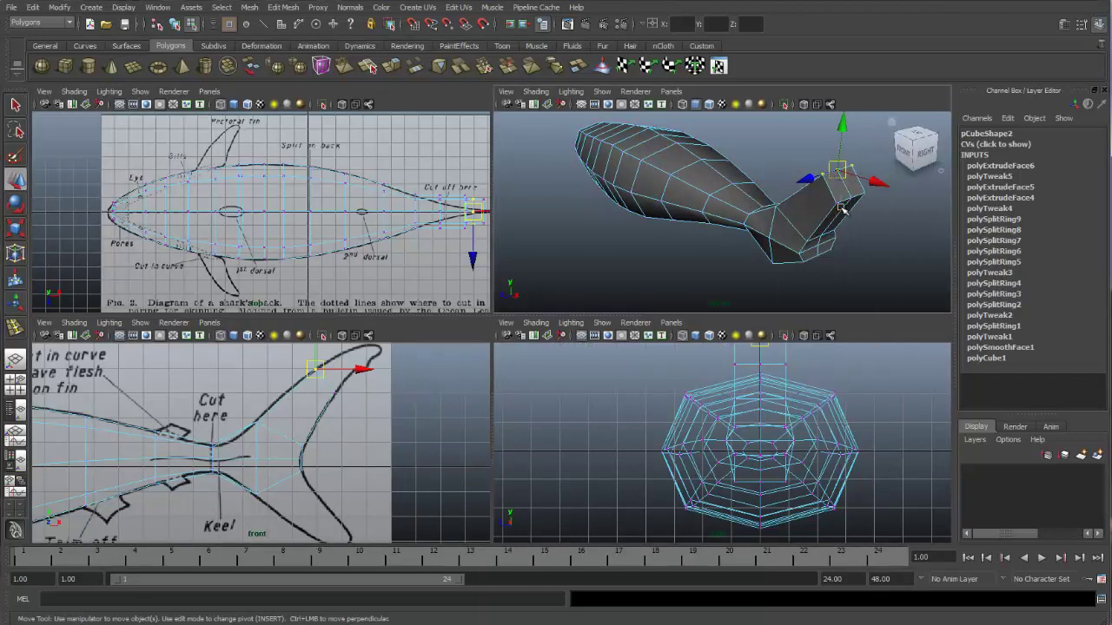
left_click(841, 182)
key("q")
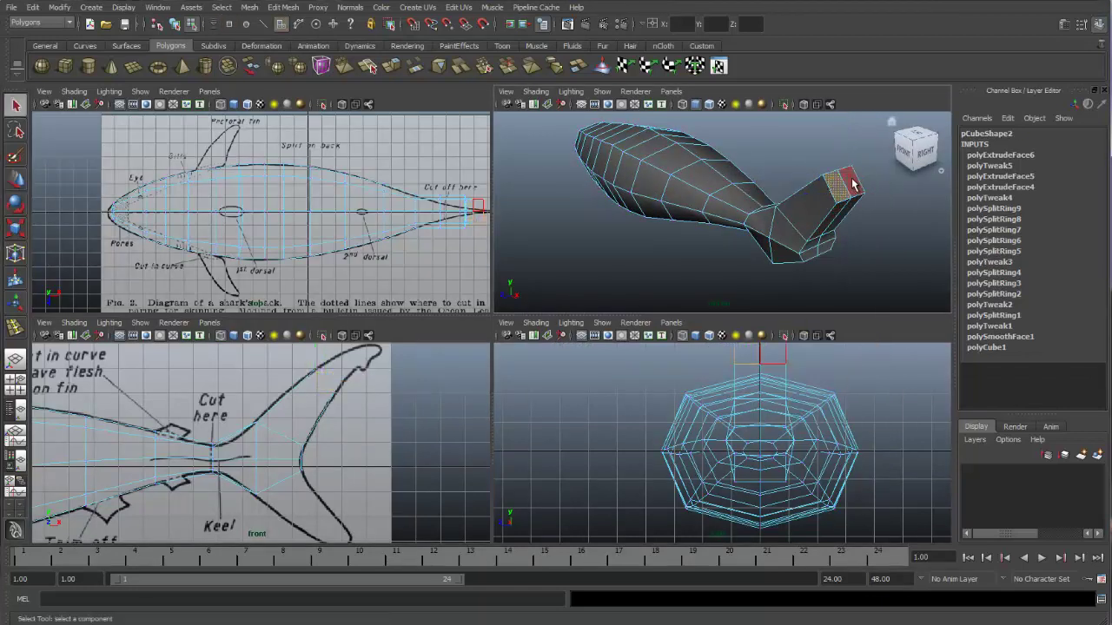
left_click(786, 228)
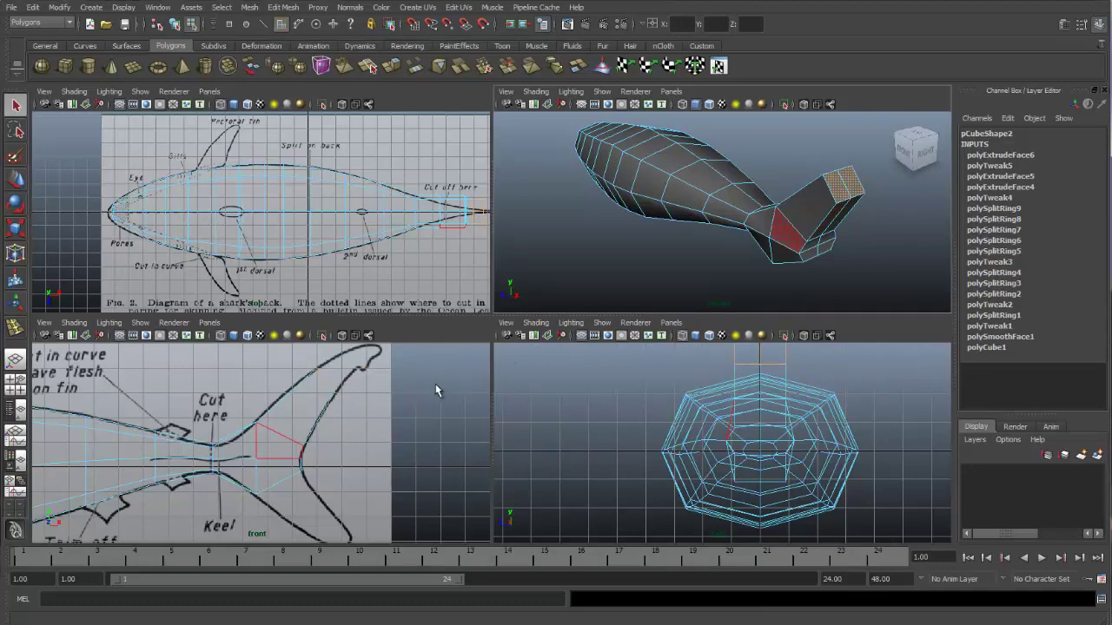
left_click(847, 191)
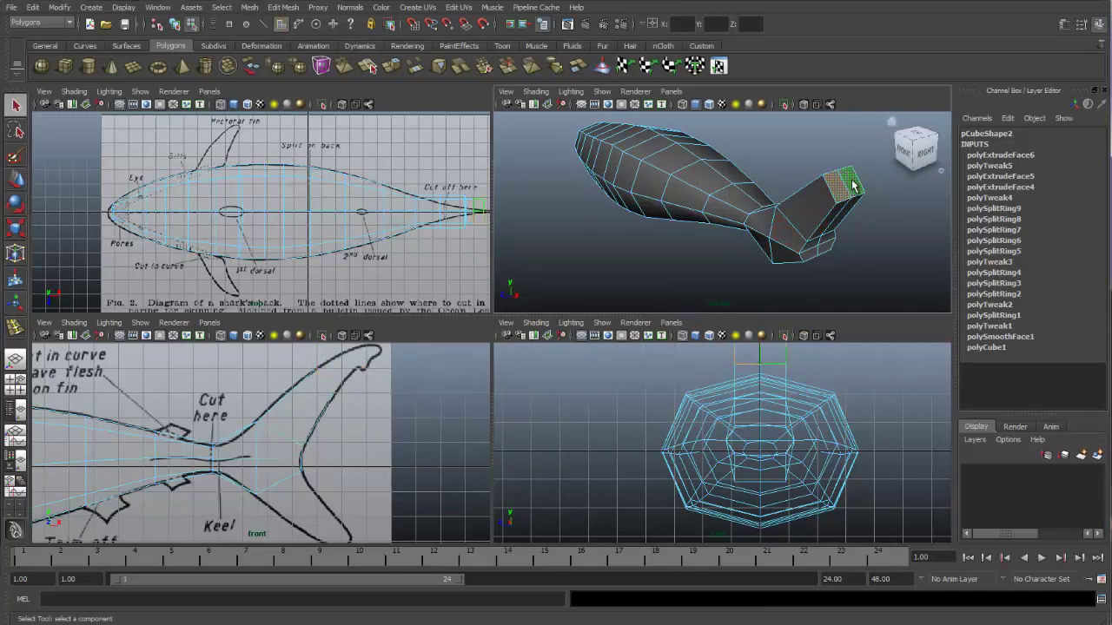
key("space")
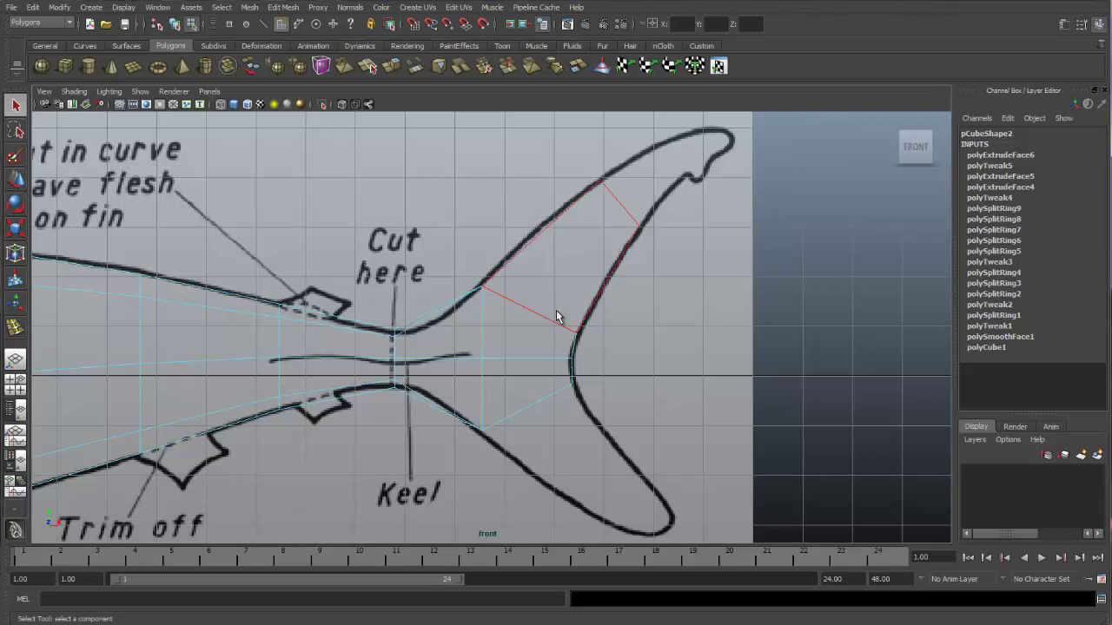
key("space")
left_click(473, 235)
left_click(482, 258)
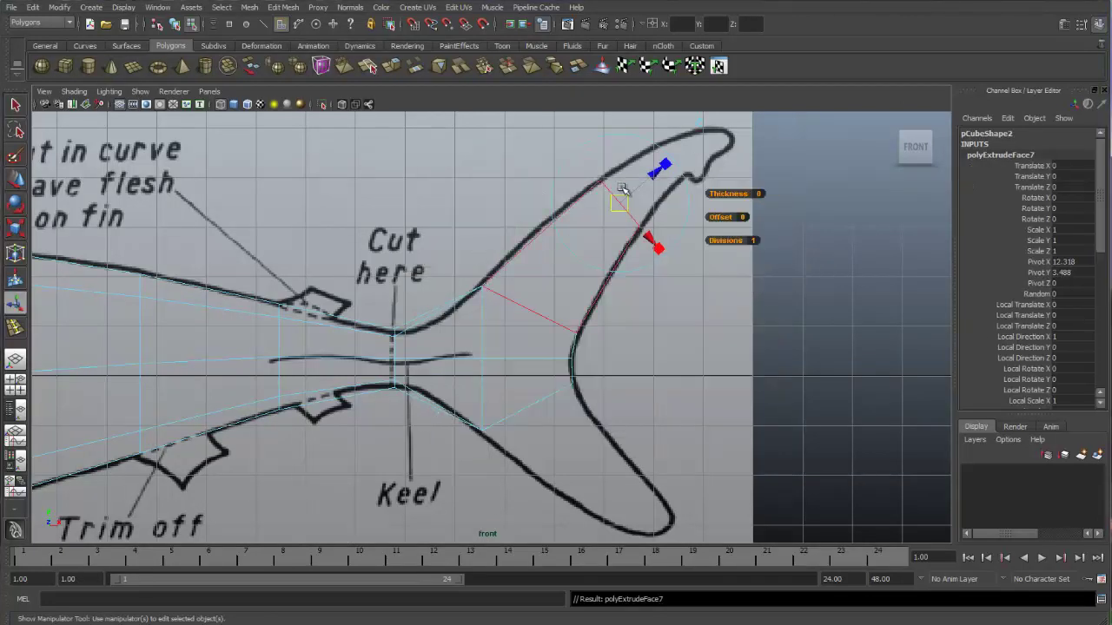
left_click_drag(656, 167, 776, 135)
key("ctrl+z")
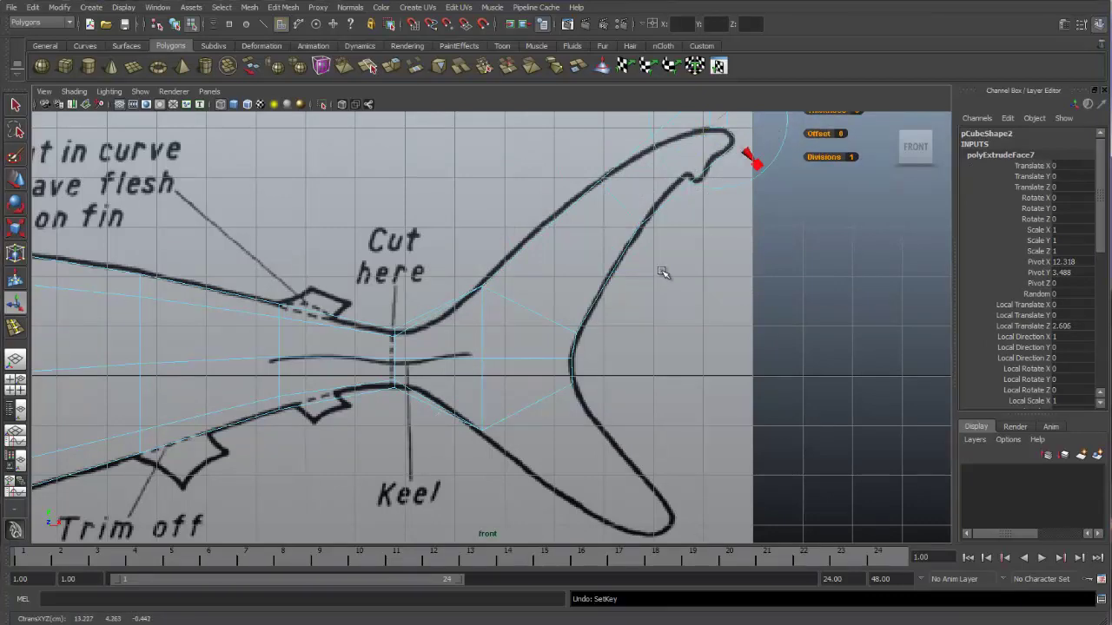
Move the end vertices of the upper lobe onto the drawn outline at the fin tip
middle_click_drag(702, 241, 652, 307, "alt")
key("q")
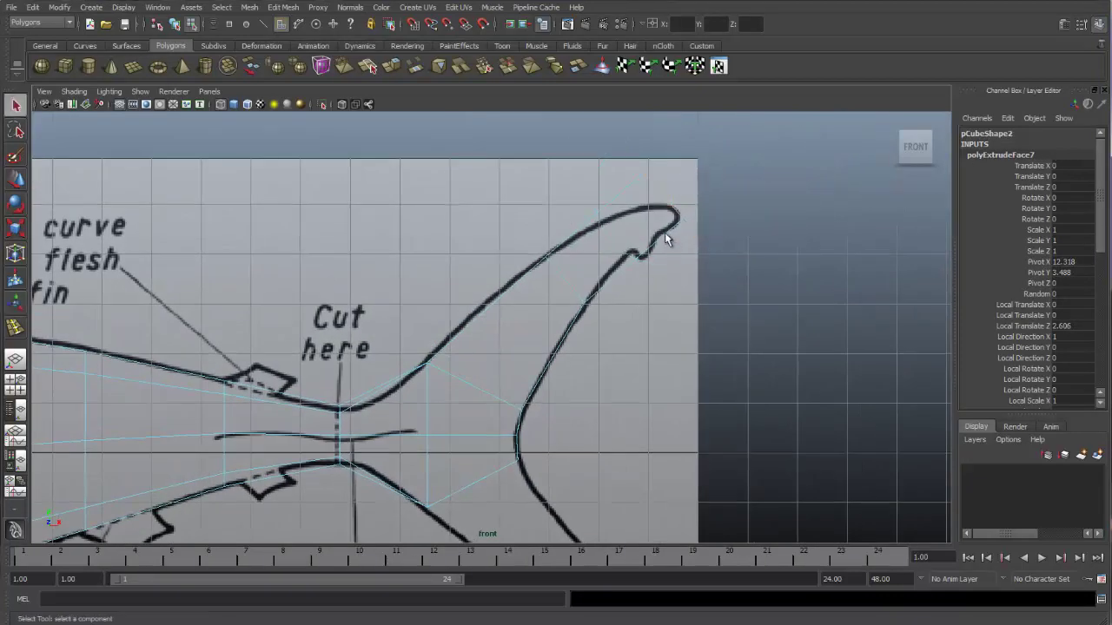
right_click_drag(639, 184, 613, 192)
left_click(648, 180)
key("w")
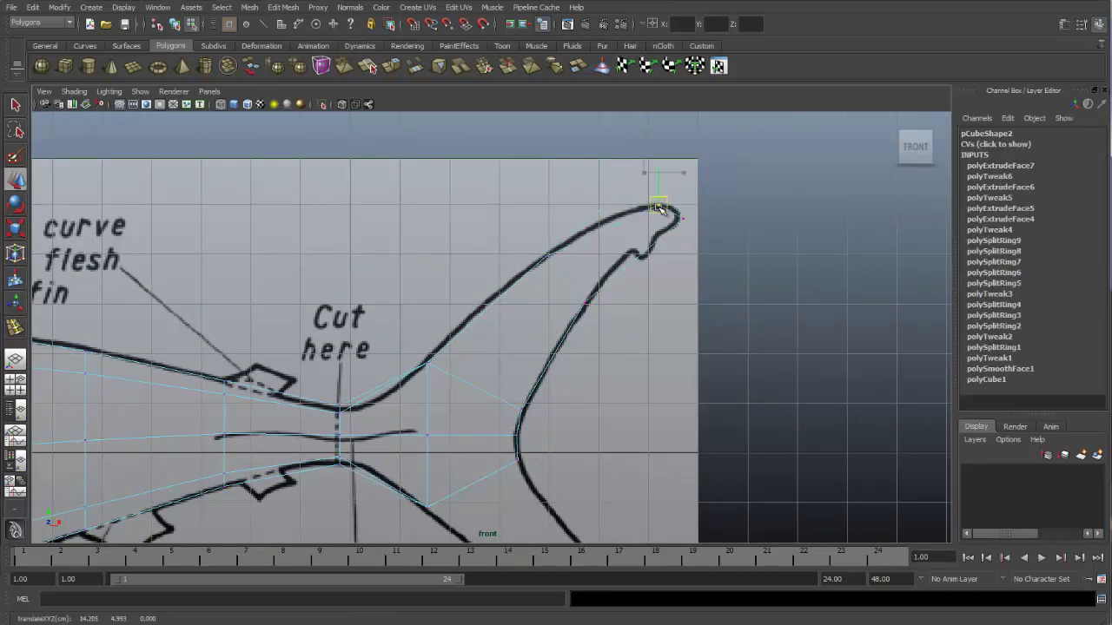
left_click_drag(660, 209, 681, 222)
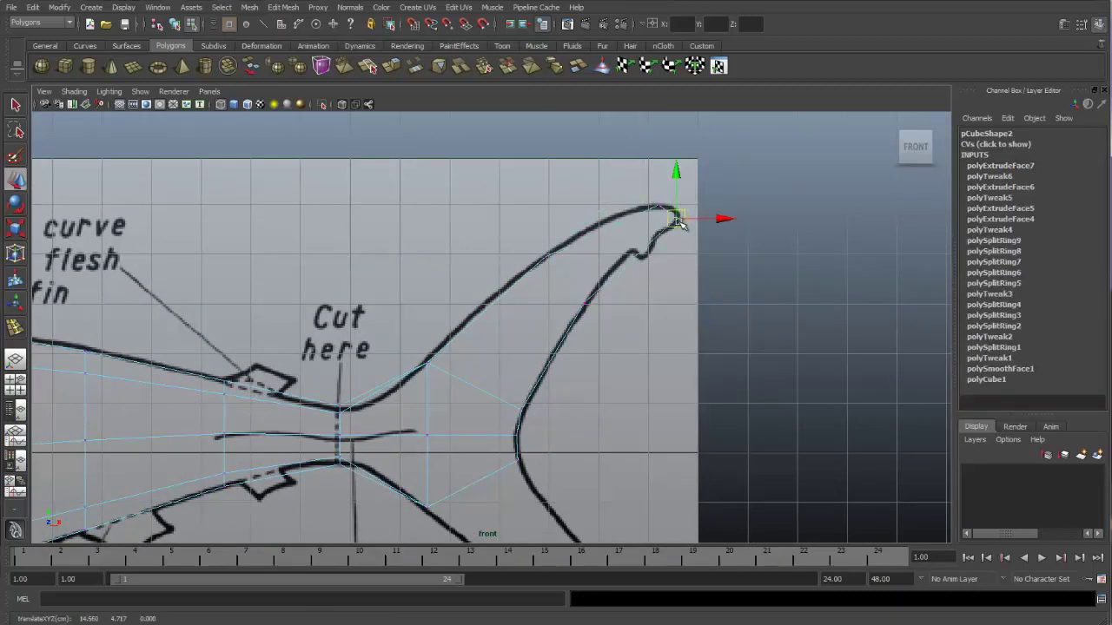
Extrude the two underside faces between the last two tail rings about 3.6 units down into the drawn lower fin lobe
middle_click_drag(616, 385, 606, 258, "alt")
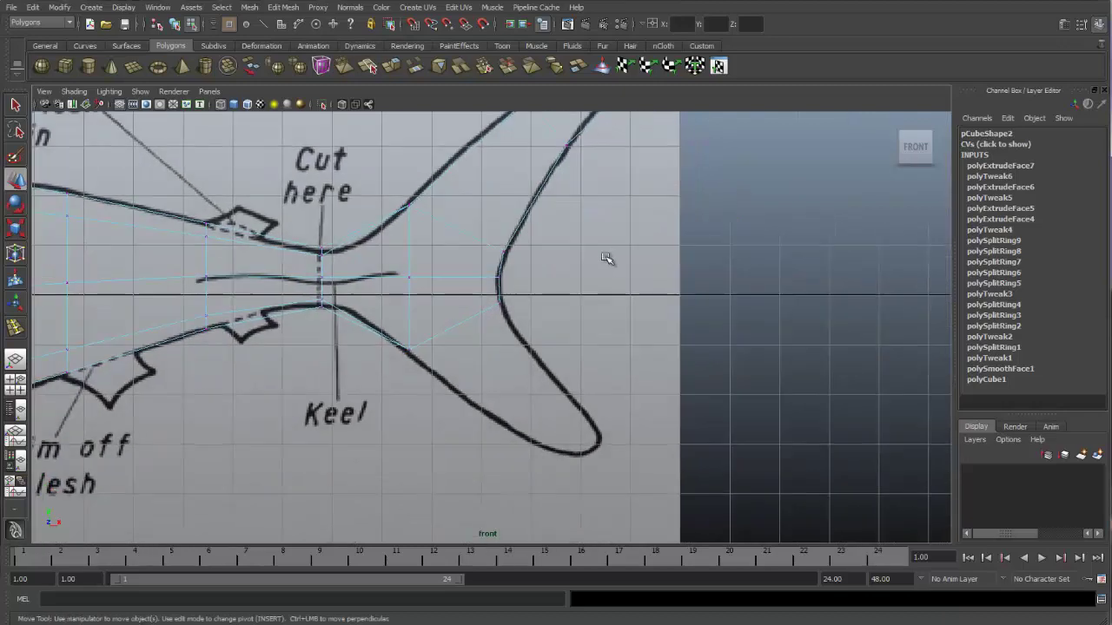
scroll(612, 274, "down", 4)
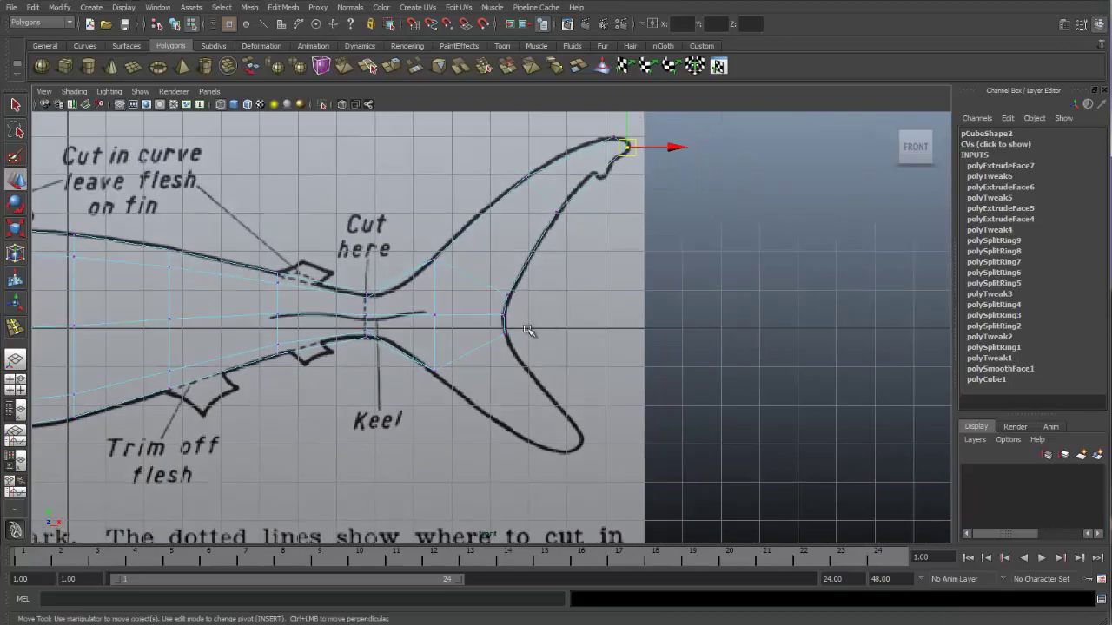
key("space")
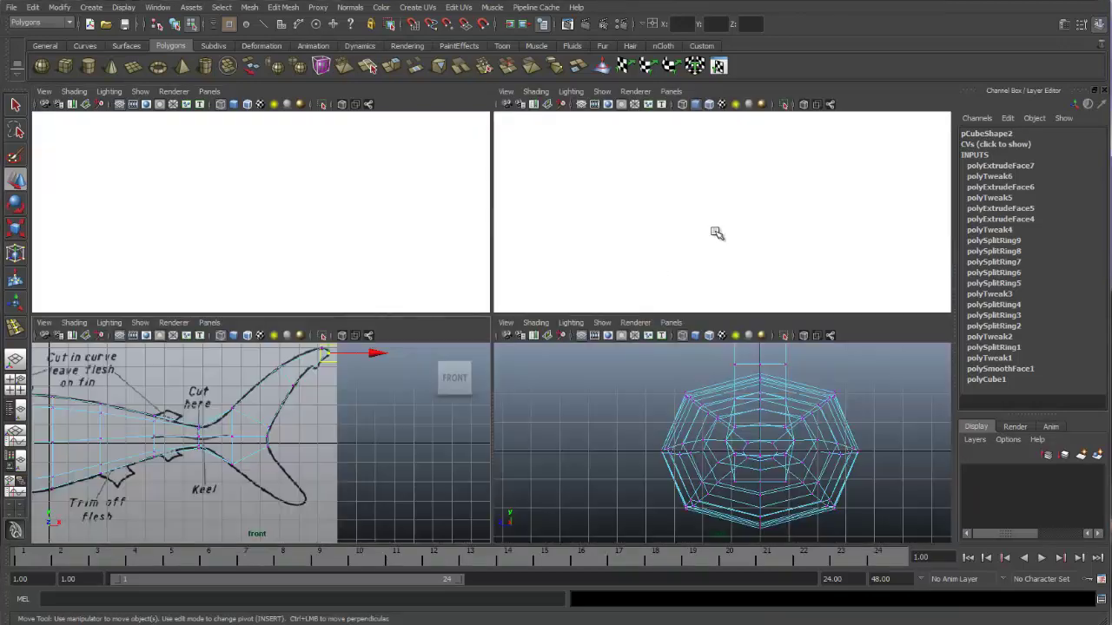
mouse_move(780, 204)
left_mouse_down("alt")
mouse_move(790, 183)
mouse_move(785, 210)
left_mouse_up("alt")
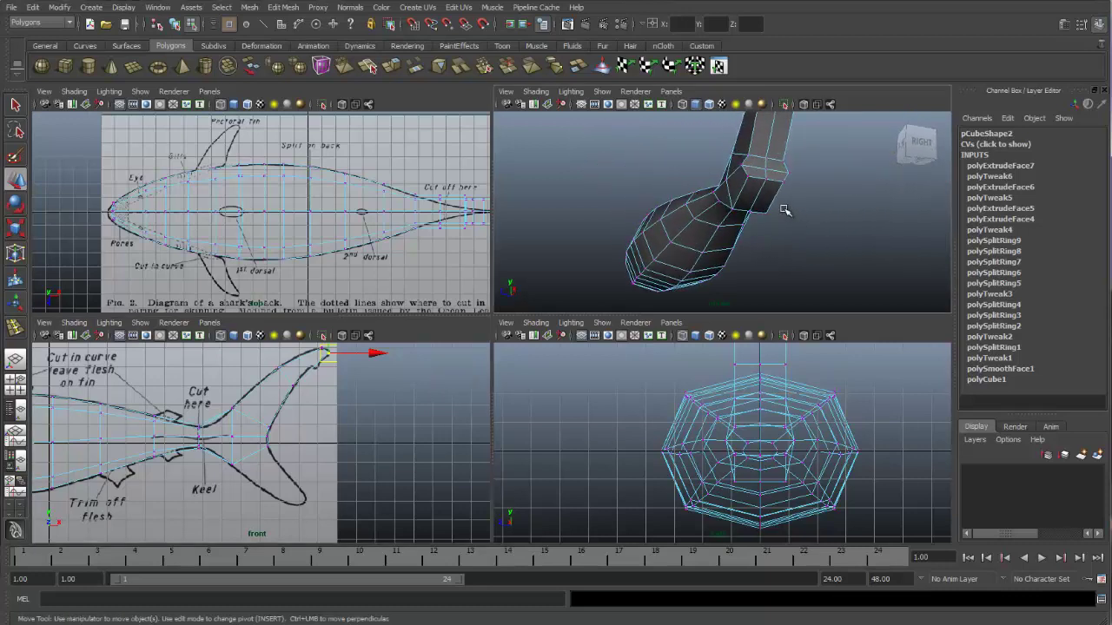
right_click_drag(766, 198, 764, 199)
left_click(762, 198)
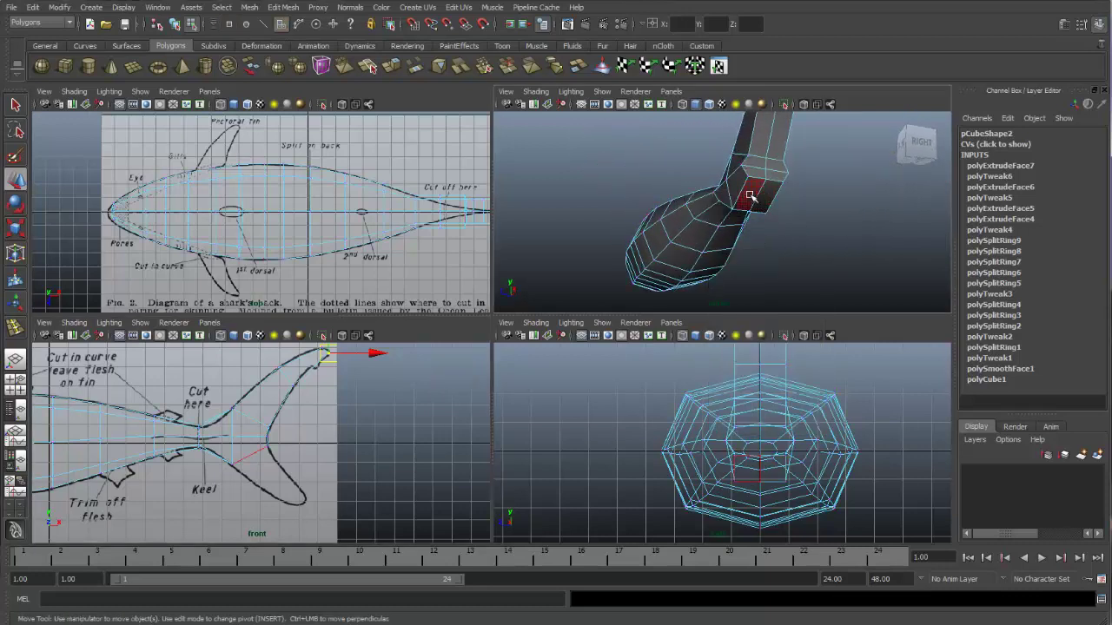
left_click(766, 198, "shift")
key("q")
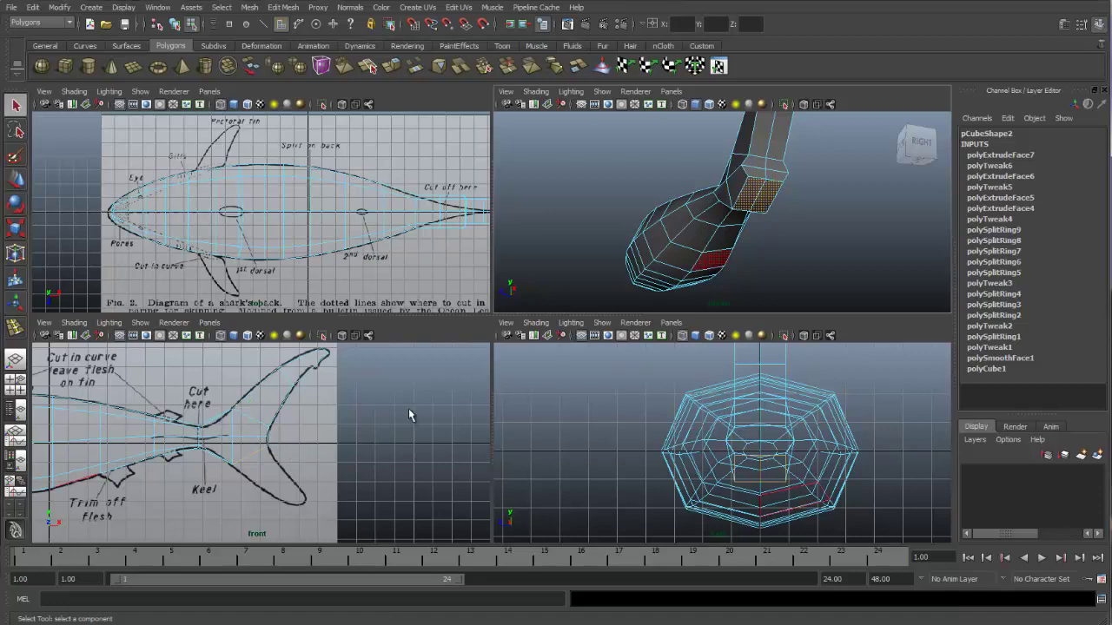
key("space")
key("space")
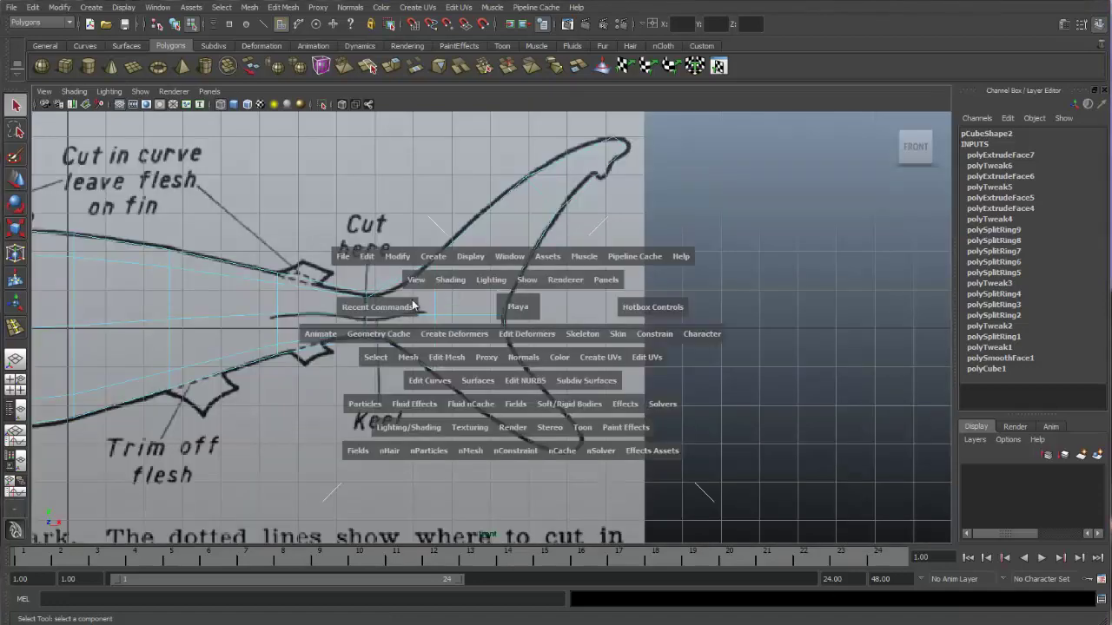
left_click(395, 309)
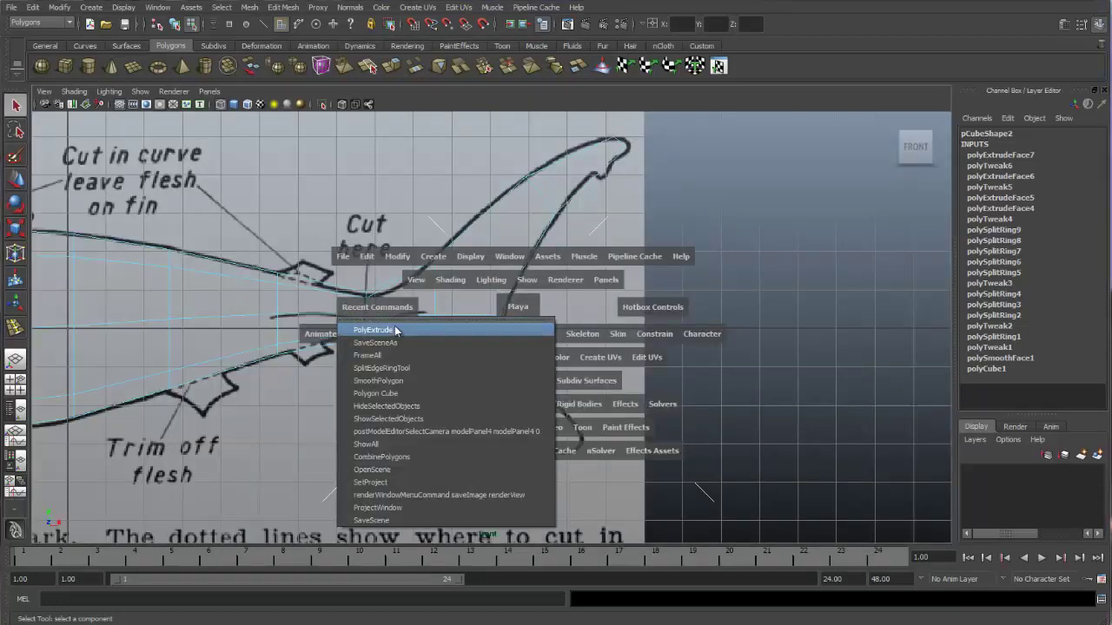
left_click(373, 330)
left_click_drag(486, 387, 607, 477)
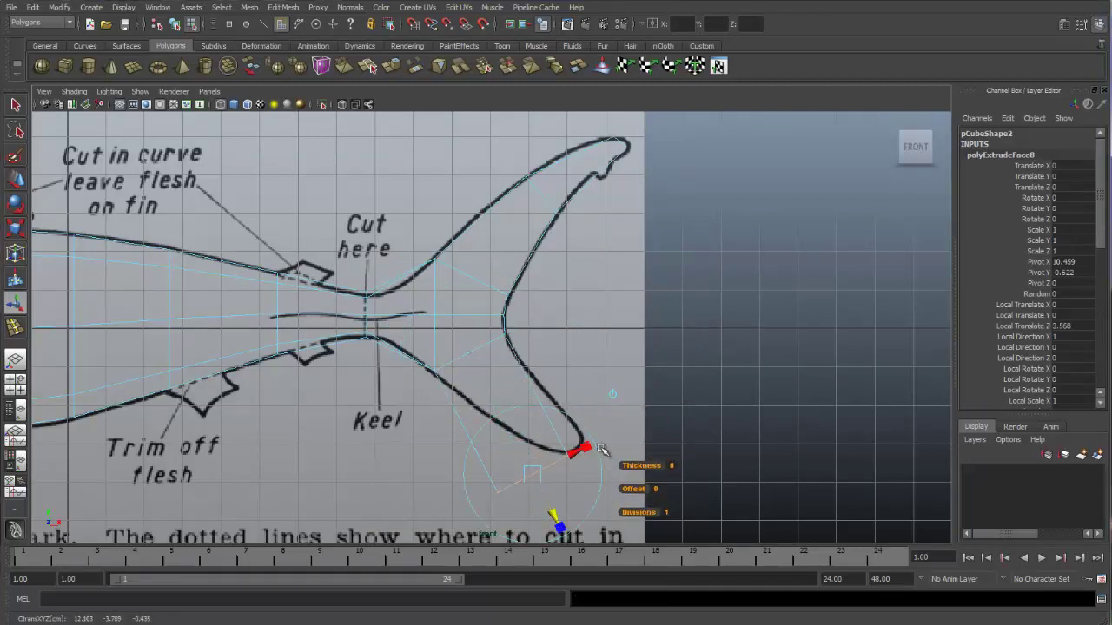
Move the end vertices of the lower lobe onto the drawn outline at its tip
key("q")
right_click_drag(565, 453, 521, 446)
left_click_drag(547, 444, 587, 439)
key("w")
left_click_drag(486, 509, 564, 459)
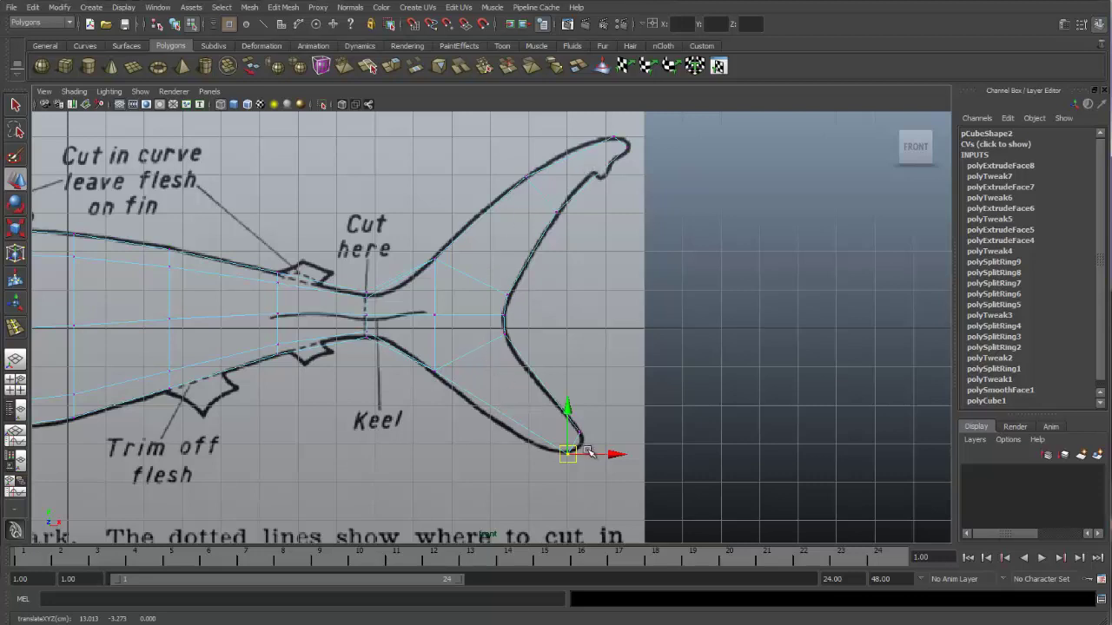
Insert an edge loop across the middle of the lower tail-fin lobe and switch to vertex editing
right_click(509, 418)
key("space")
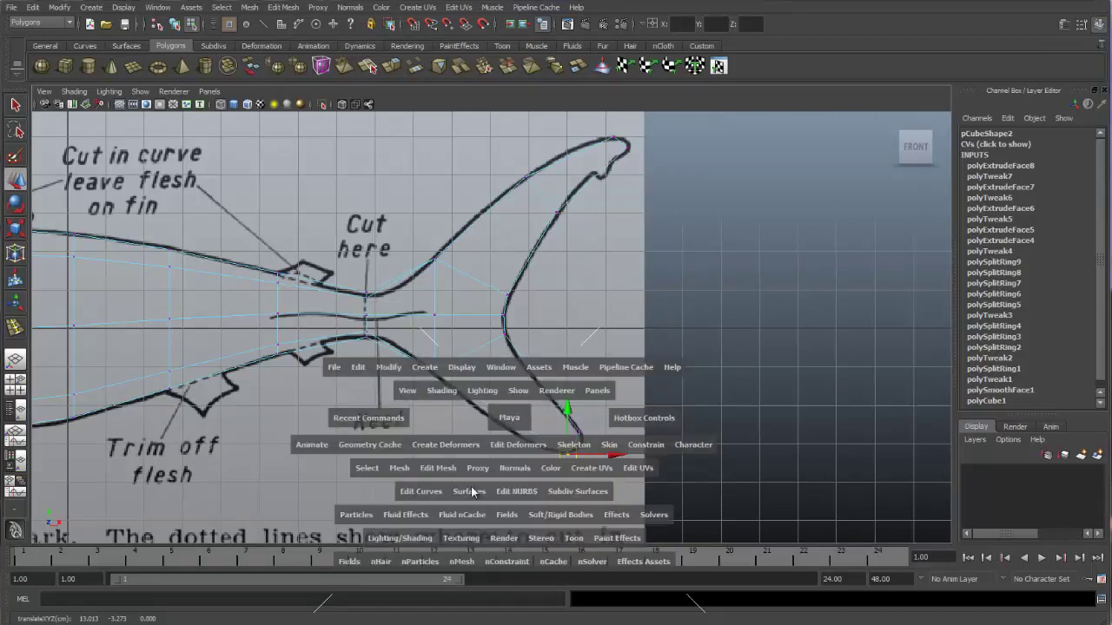
left_click(438, 468)
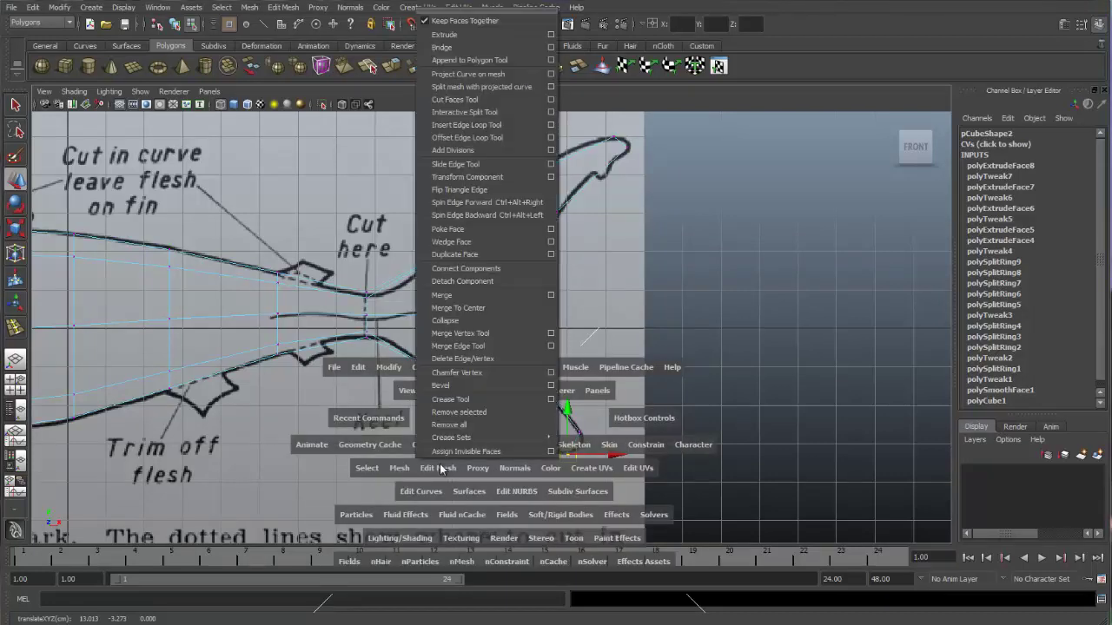
left_click(467, 126)
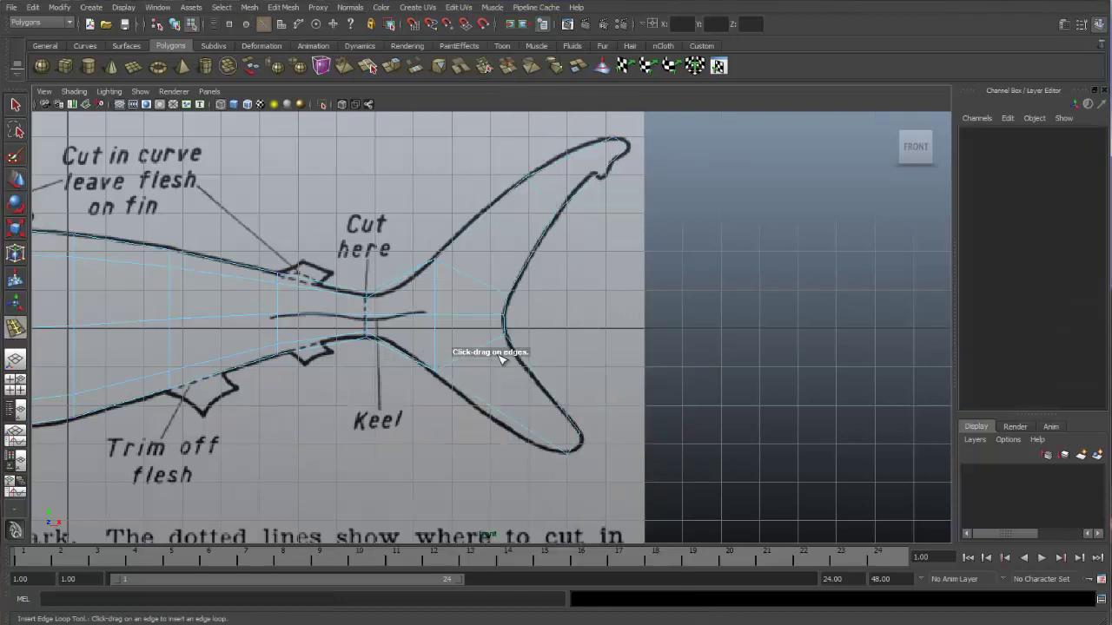
left_click(501, 418)
right_click_drag(499, 416, 467, 415)
key("q")
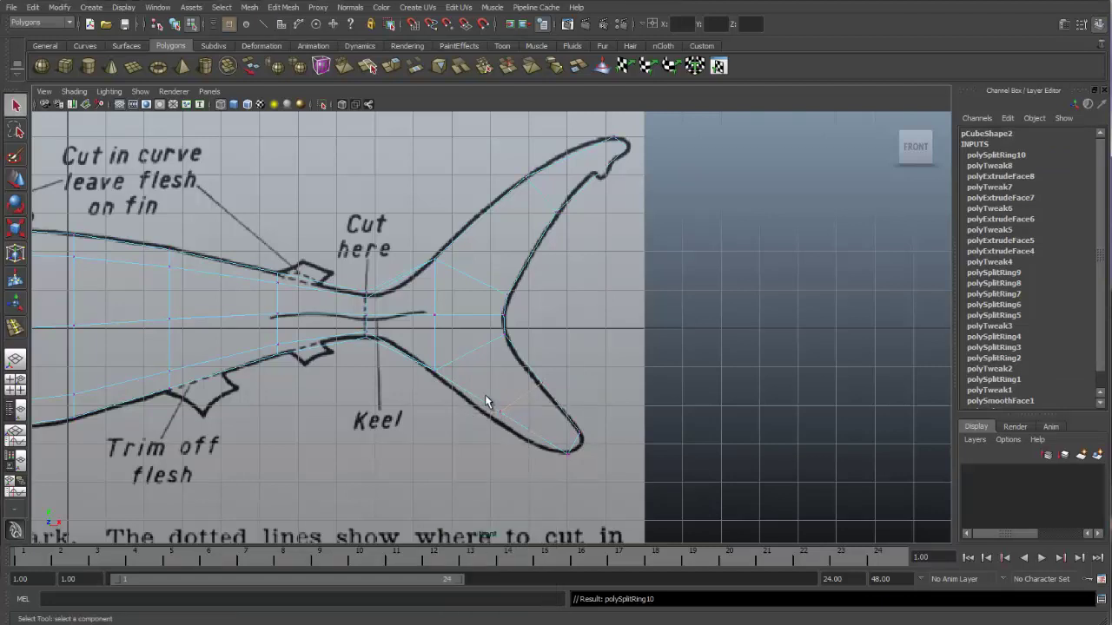
Move the new loop's rear vertices onto the drawn trailing edge of the lower lobe
left_click_drag(485, 395, 536, 384)
key("w")
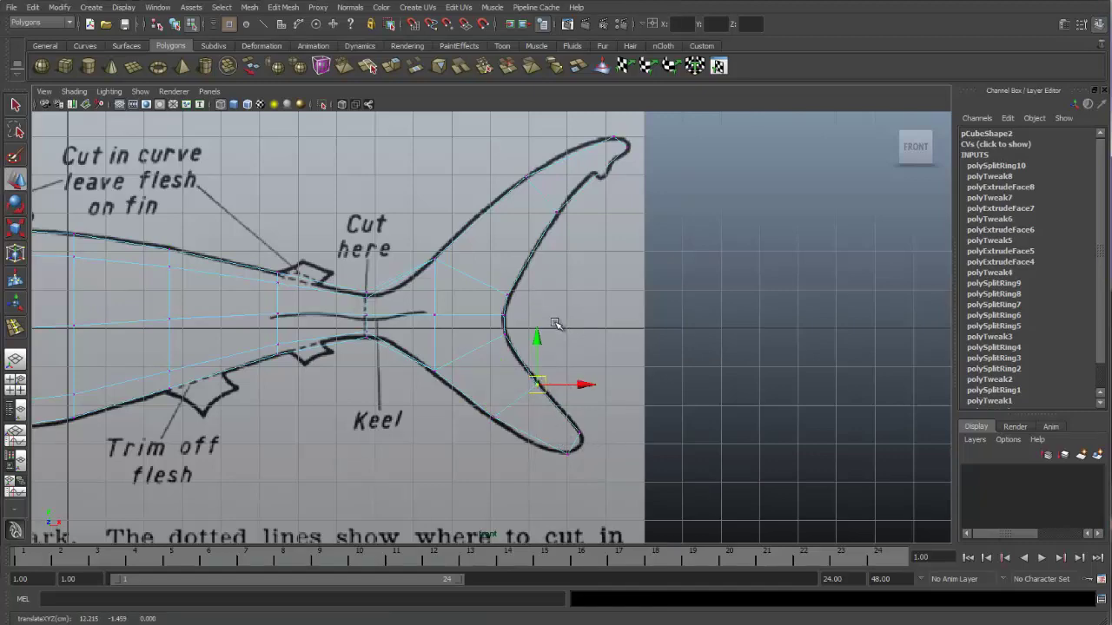
key("q")
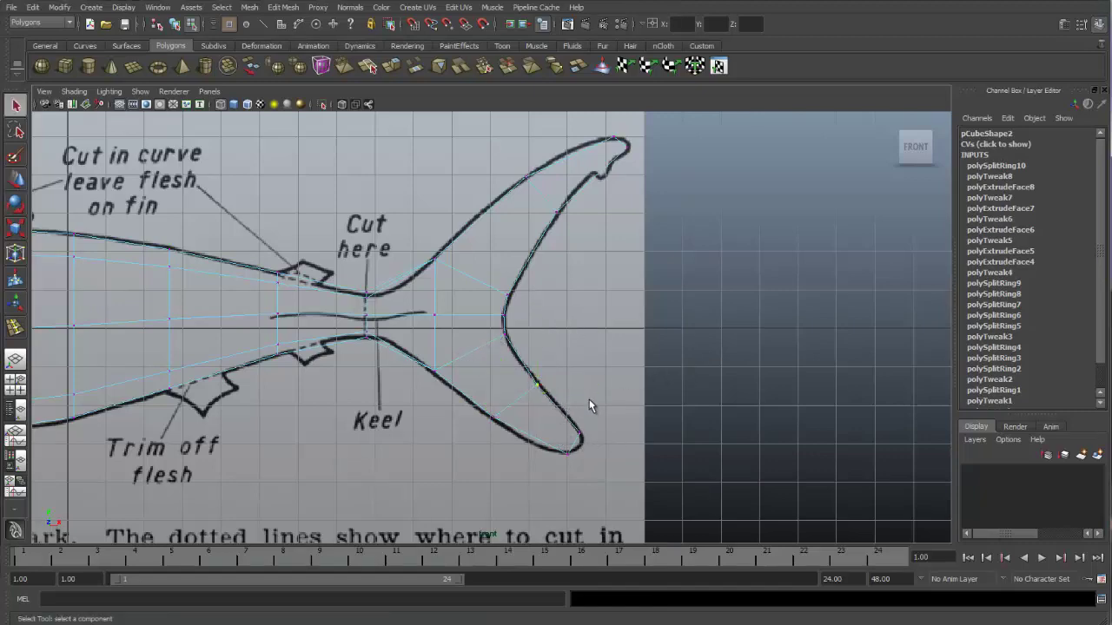
Insert an edge loop around the tail stalk between the "Cut here" line and the start of the fin lobes
right_click_drag(596, 365, 409, 409, "alt")
middle_click_drag(409, 409, 562, 398, "alt")
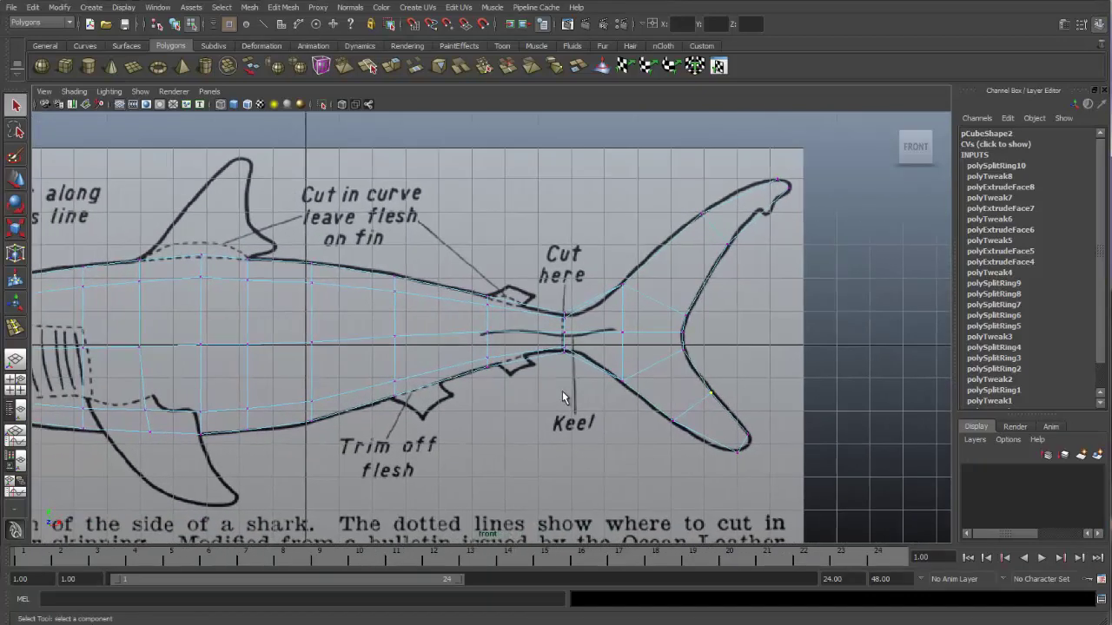
key("5")
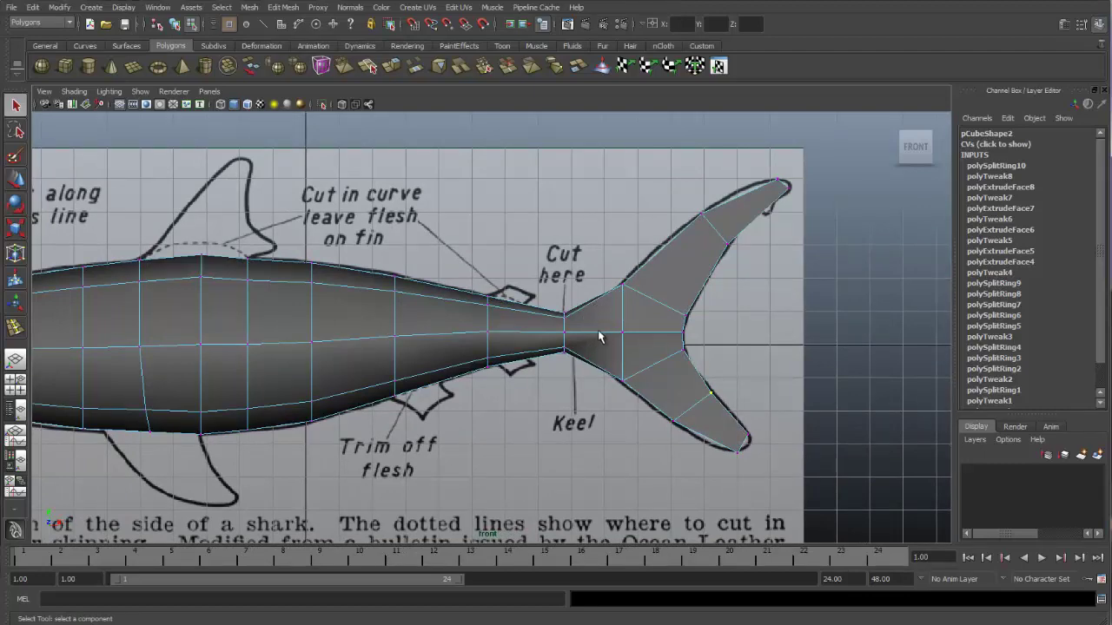
key("4")
right_click_drag(590, 339, 812, 290, "alt")
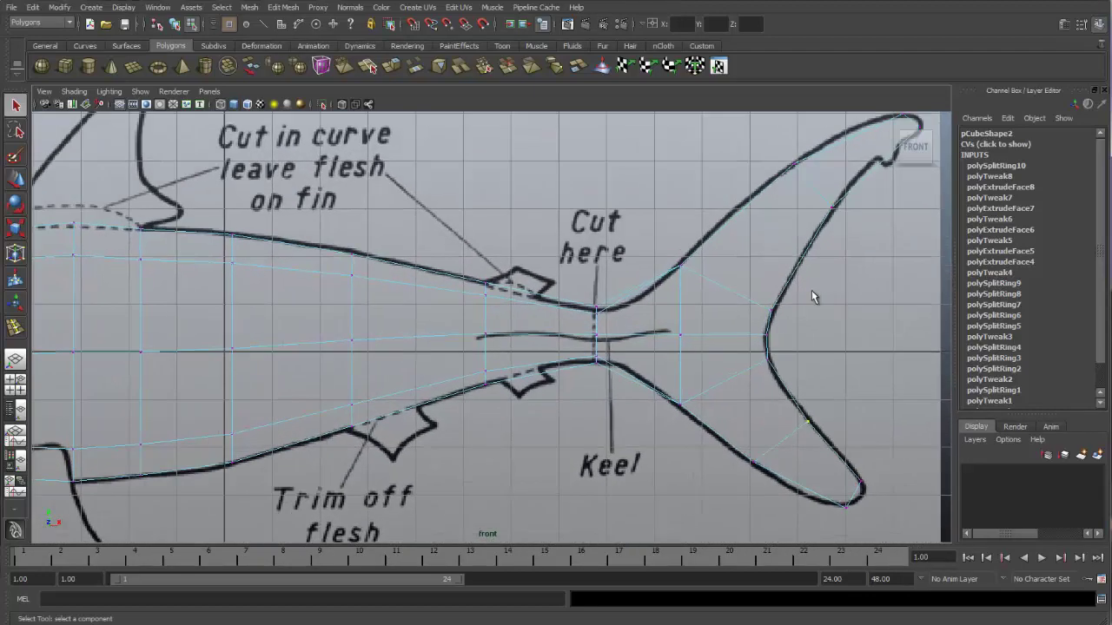
middle_click_drag(695, 292, 654, 288, "alt")
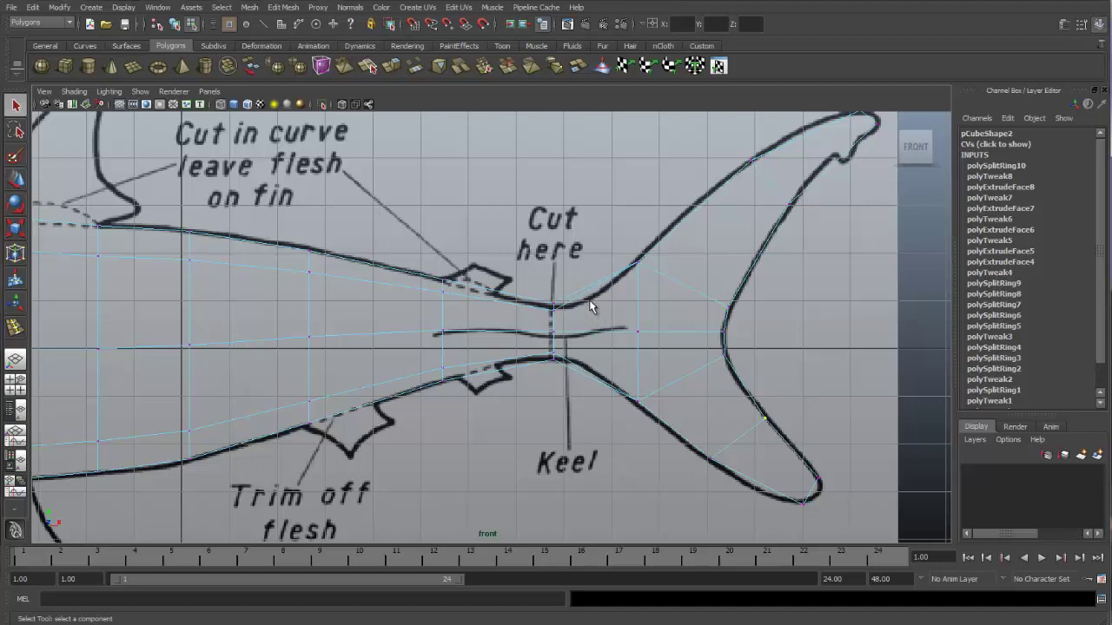
key("space")
left_click(479, 307)
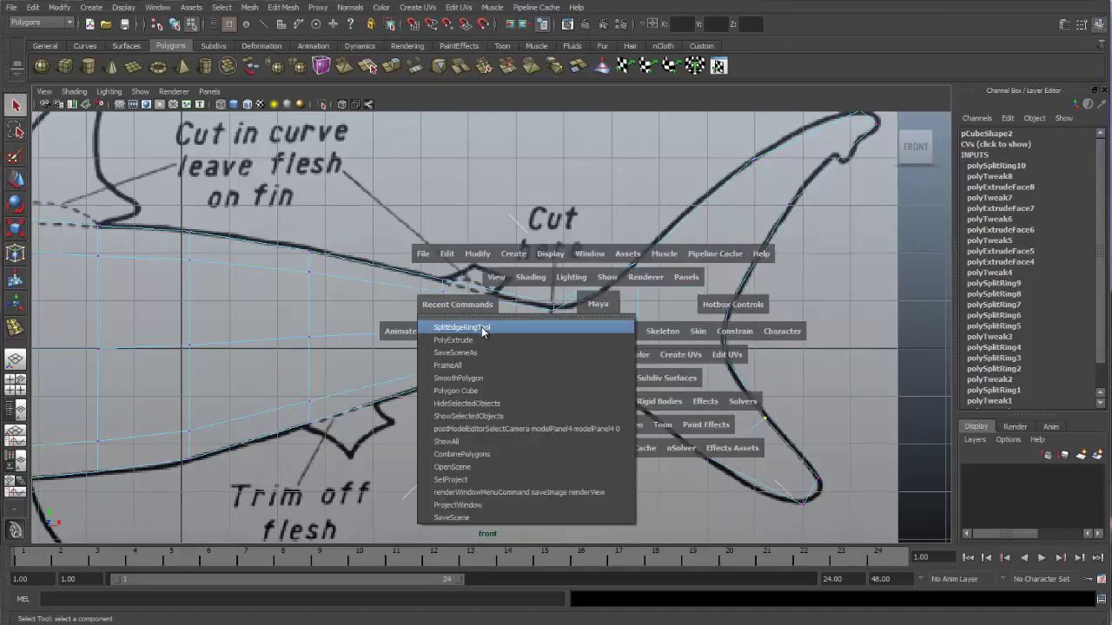
left_click(482, 328)
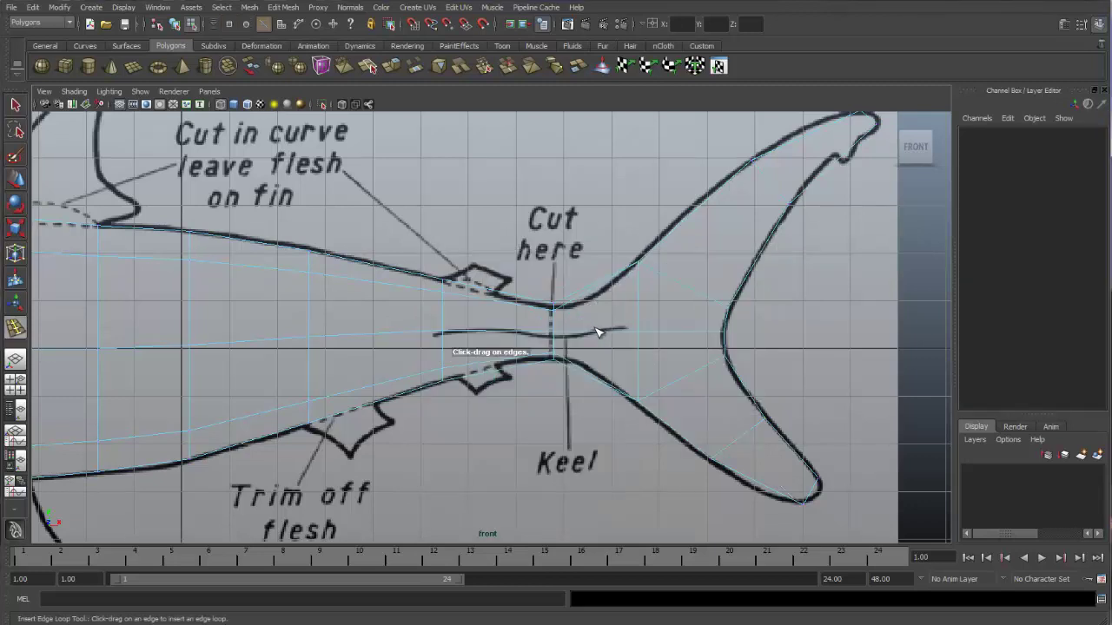
left_click(596, 332)
left_click(593, 337)
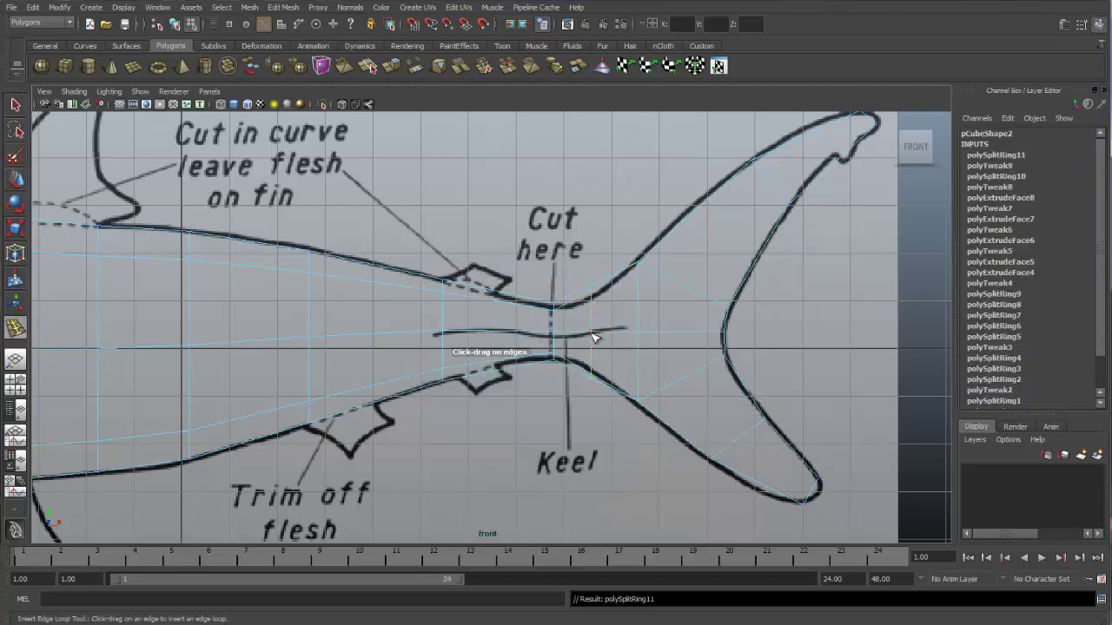
Move the new stalk loop's upper and lower vertices vertically onto the drawn body outline
right_click_drag(591, 298, 512, 298)
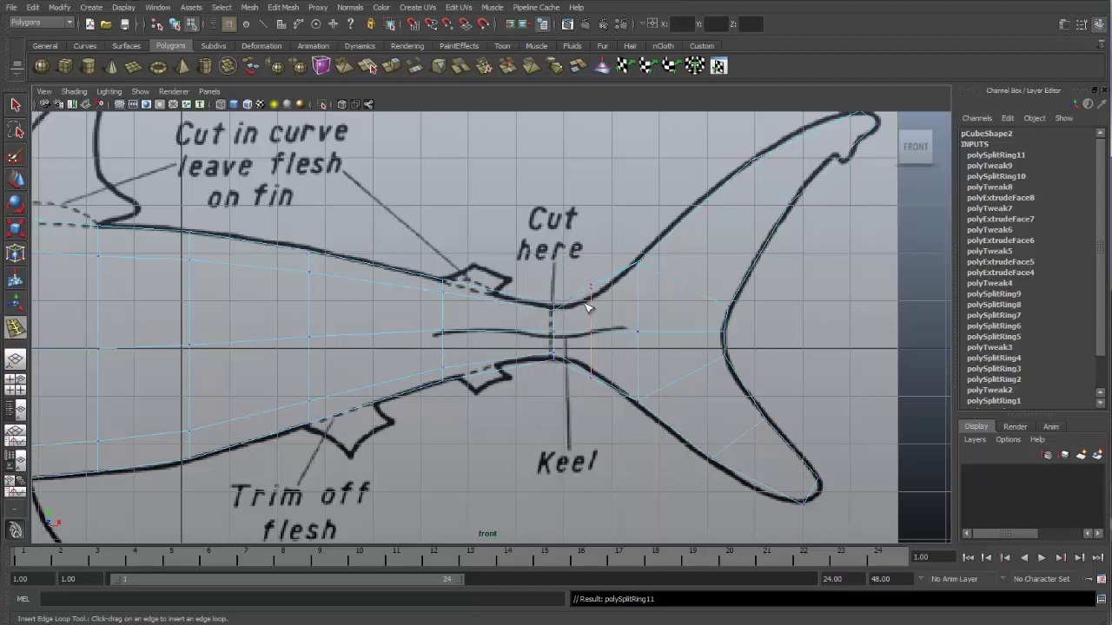
left_click(595, 300)
key("w")
left_click_drag(590, 260, 592, 251)
left_click(590, 371)
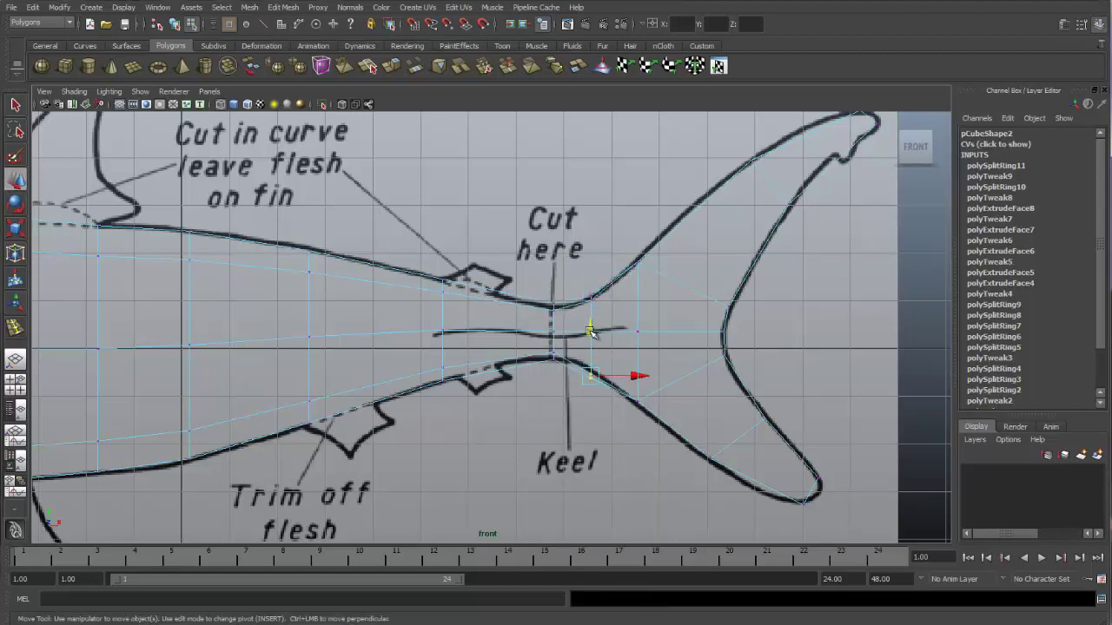
left_click_drag(591, 328, 590, 320)
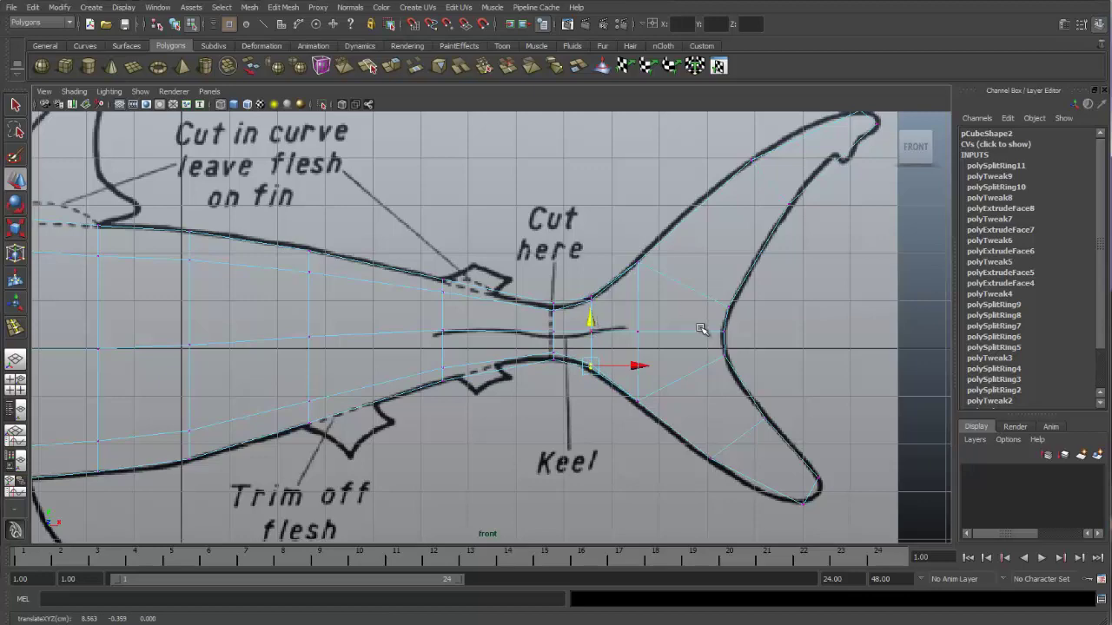
Preview the whole shark body smoothed in the perspective view and inspect the tail's thickness from several angles
middle_click_drag(739, 298, 651, 320, "alt")
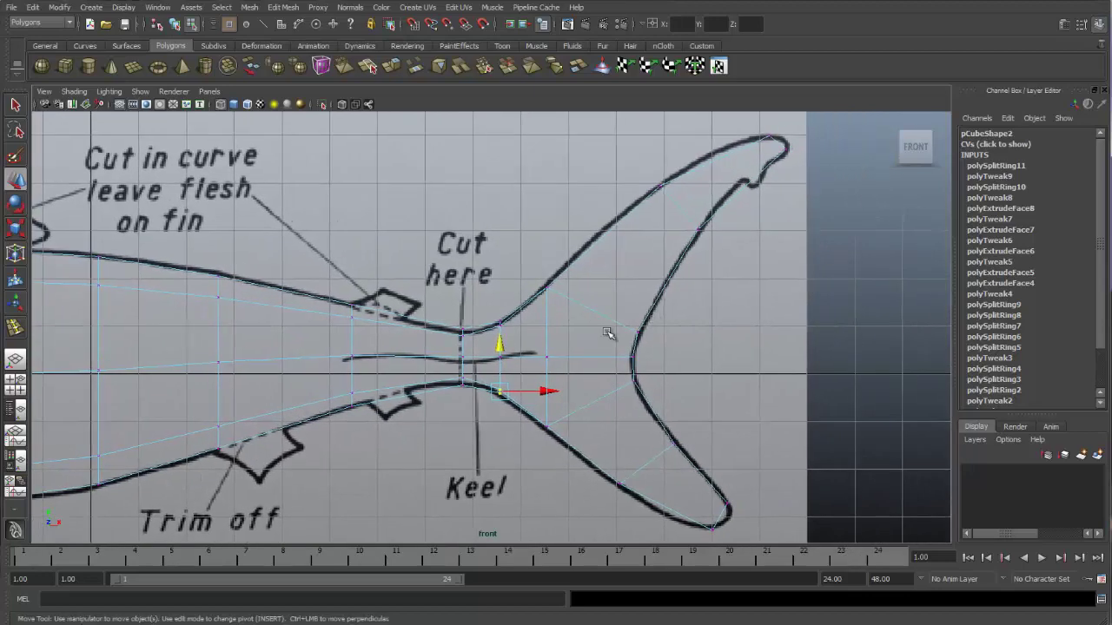
key("q")
right_click_drag(601, 321, 622, 310)
key("space")
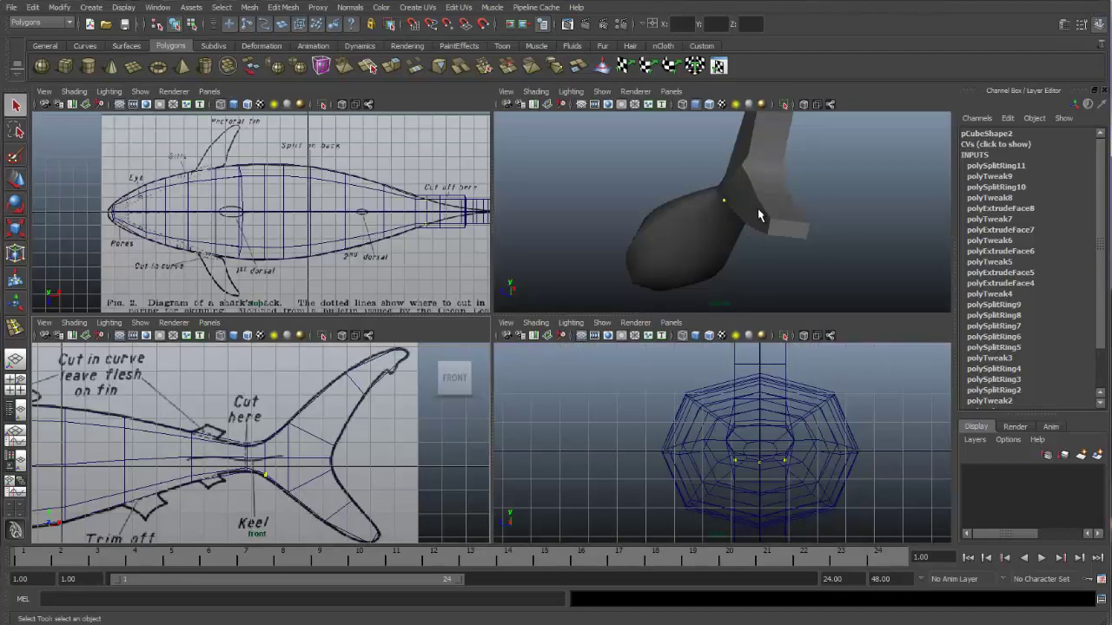
middle_click_drag(743, 234, 730, 230, "alt")
left_click_drag(731, 230, 740, 214, "alt")
left_click(739, 214)
key("3")
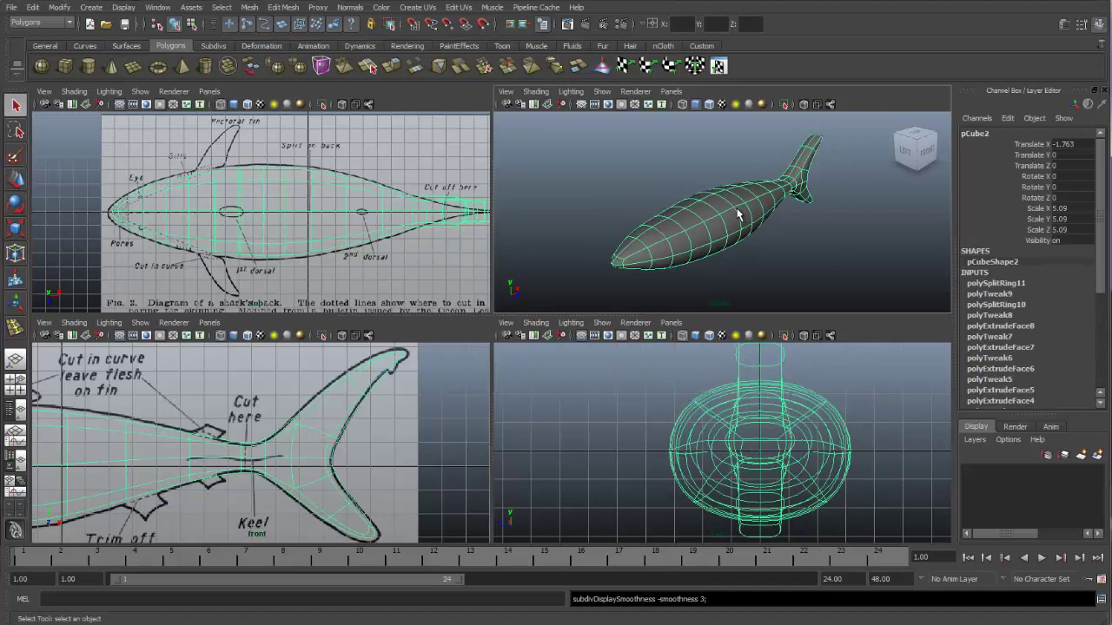
left_click_drag(777, 185, 728, 201, "alt")
left_click_drag(831, 207, 776, 241, "alt")
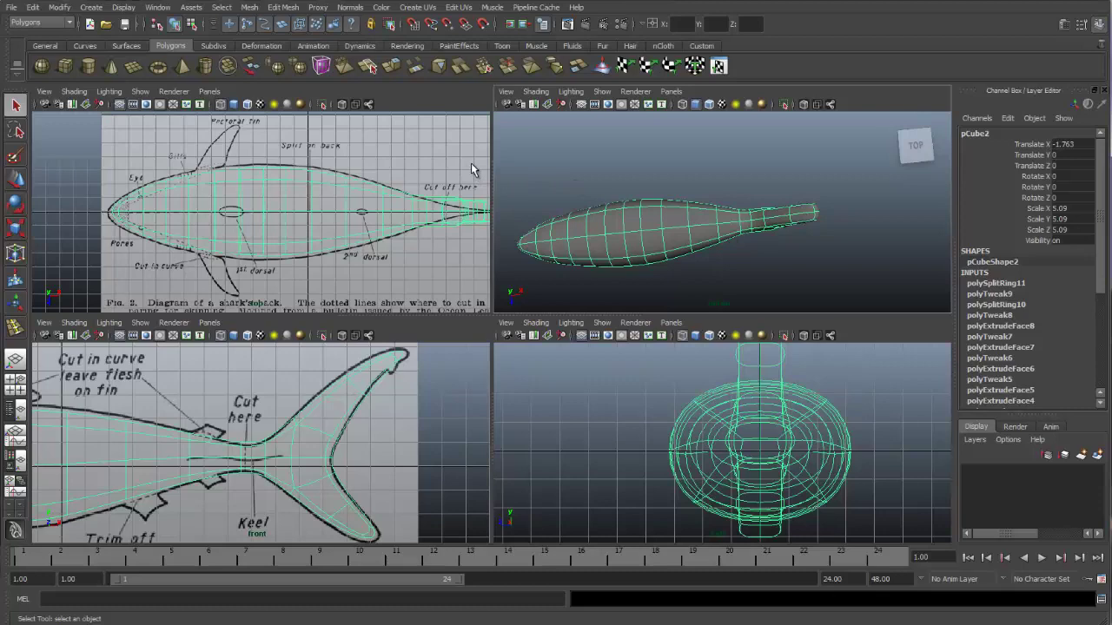
In the top view, scale the two vertex rings just before the "Cut off here" line to the width of the drawn outline
key("space")
middle_click_drag(683, 256, 516, 237, "alt")
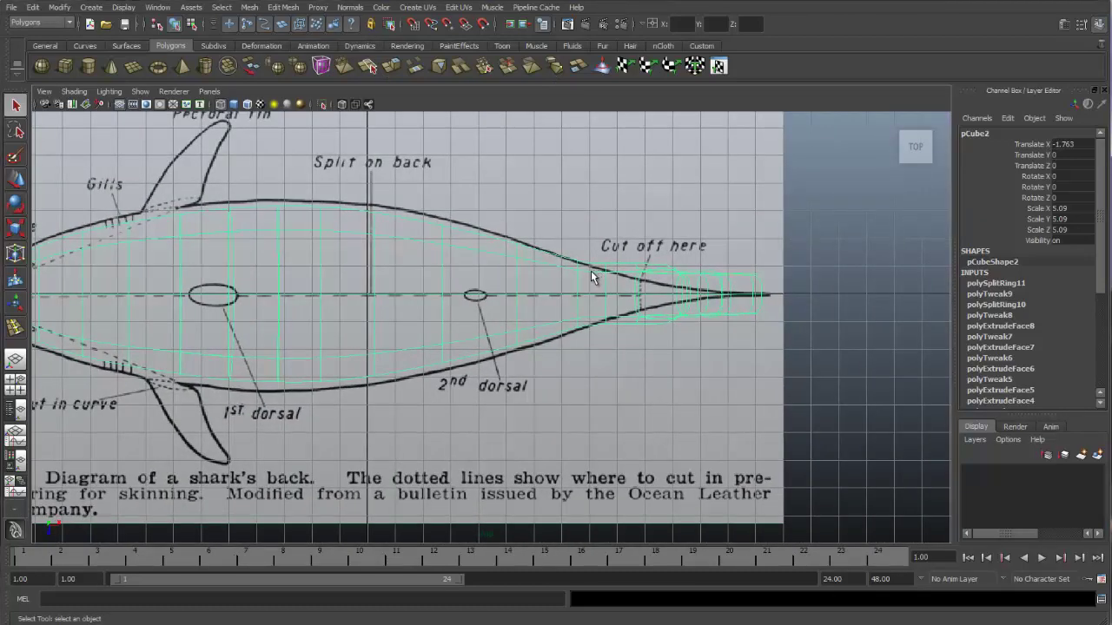
right_click_drag(591, 271, 860, 248, "alt")
middle_click_drag(860, 255, 724, 275, "alt")
right_click_drag(509, 305, 799, 281, "alt")
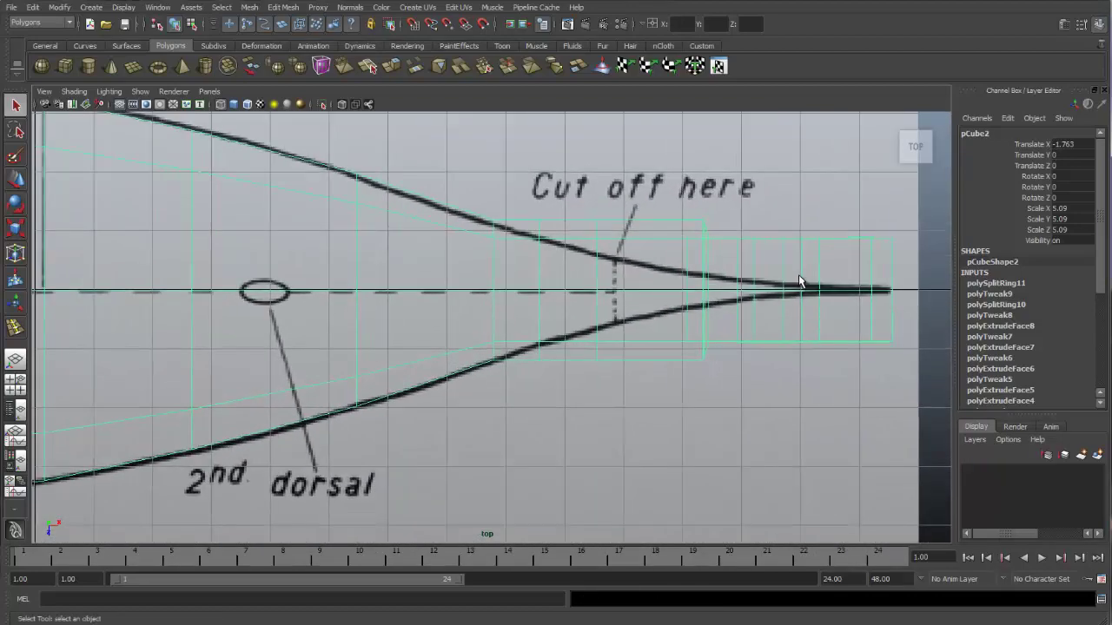
middle_click_drag(799, 280, 695, 304, "alt")
scroll(566, 310, "up", 4)
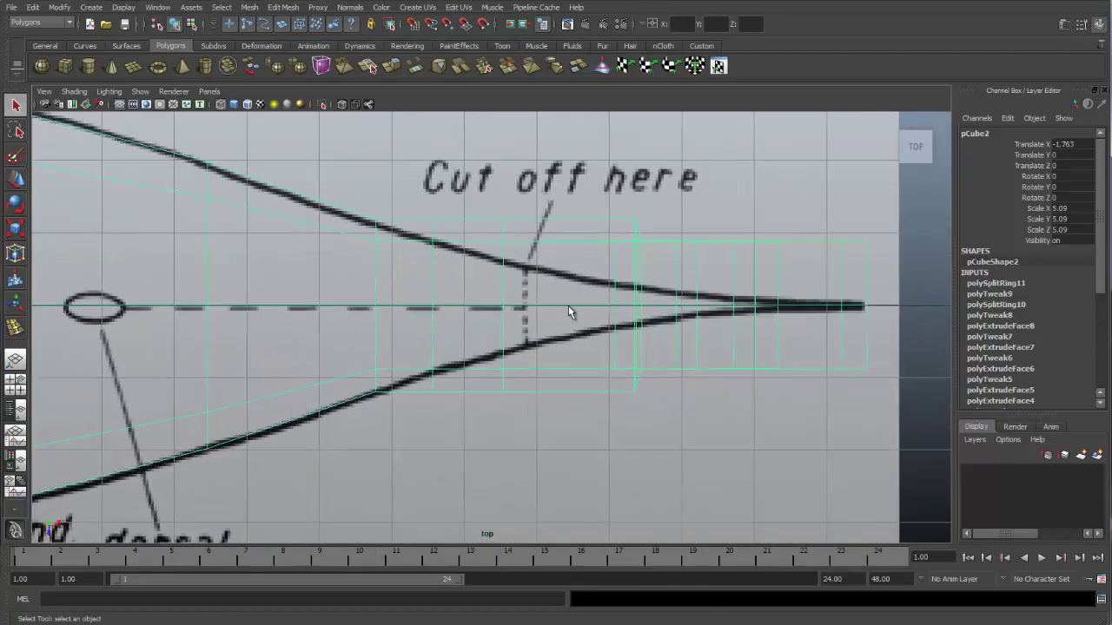
right_click_drag(559, 241, 522, 240)
left_click_drag(414, 205, 433, 350)
key("r")
left_click_drag(476, 193, 533, 405)
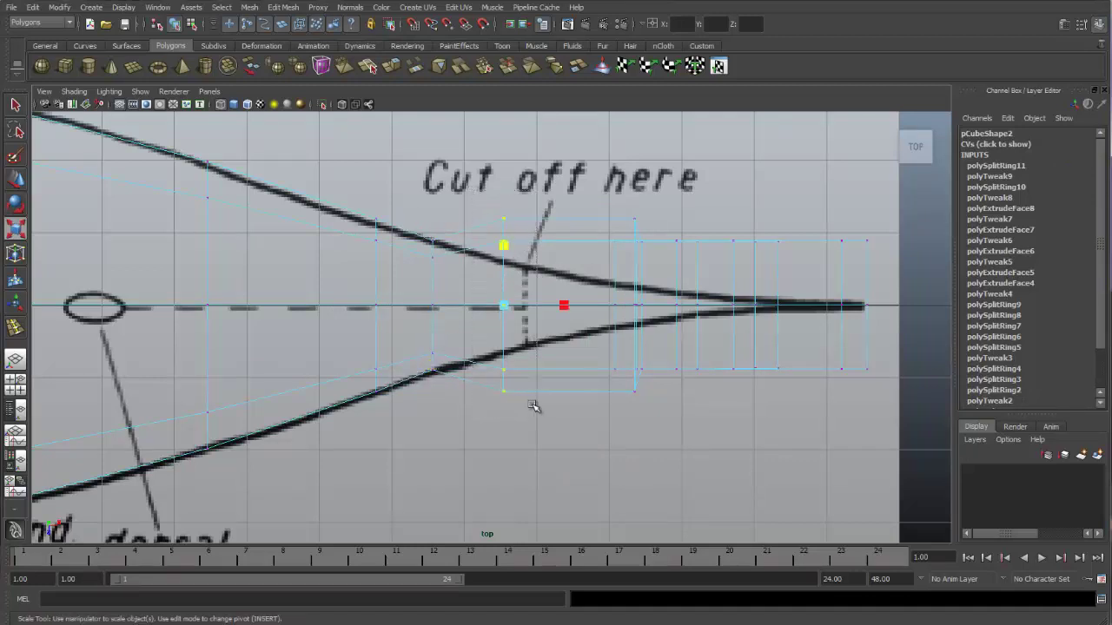
left_click_drag(507, 251, 511, 279)
Narrow the three vertex groups behind the "Cut off here" line to match the tapering outline in the top view
left_click_drag(588, 191, 658, 416)
left_click_drag(630, 263, 628, 290)
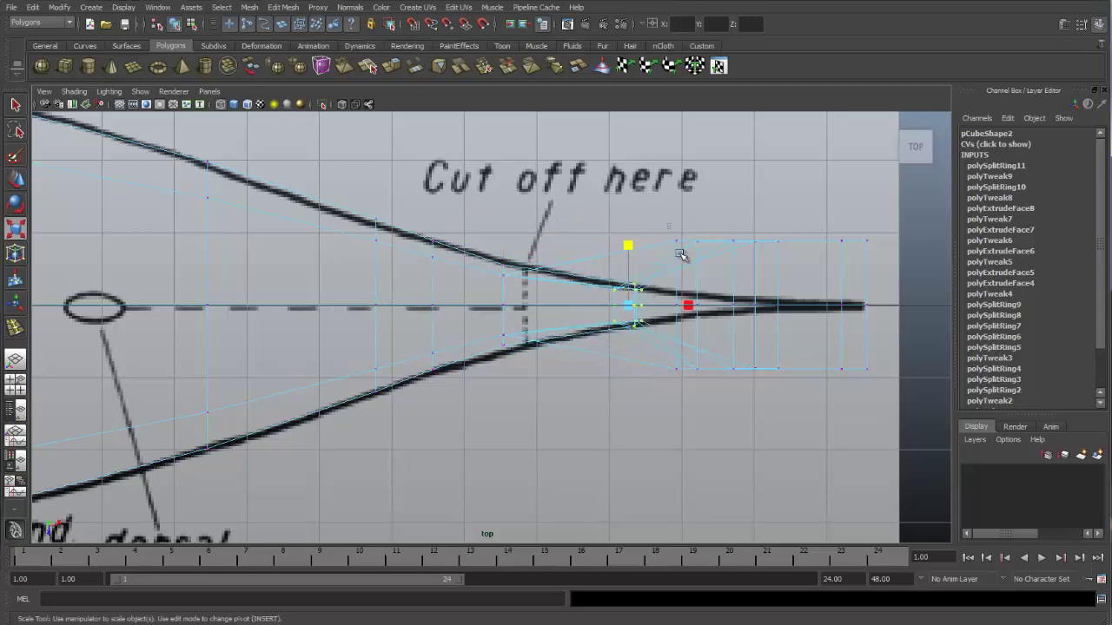
left_click_drag(678, 249, 705, 281)
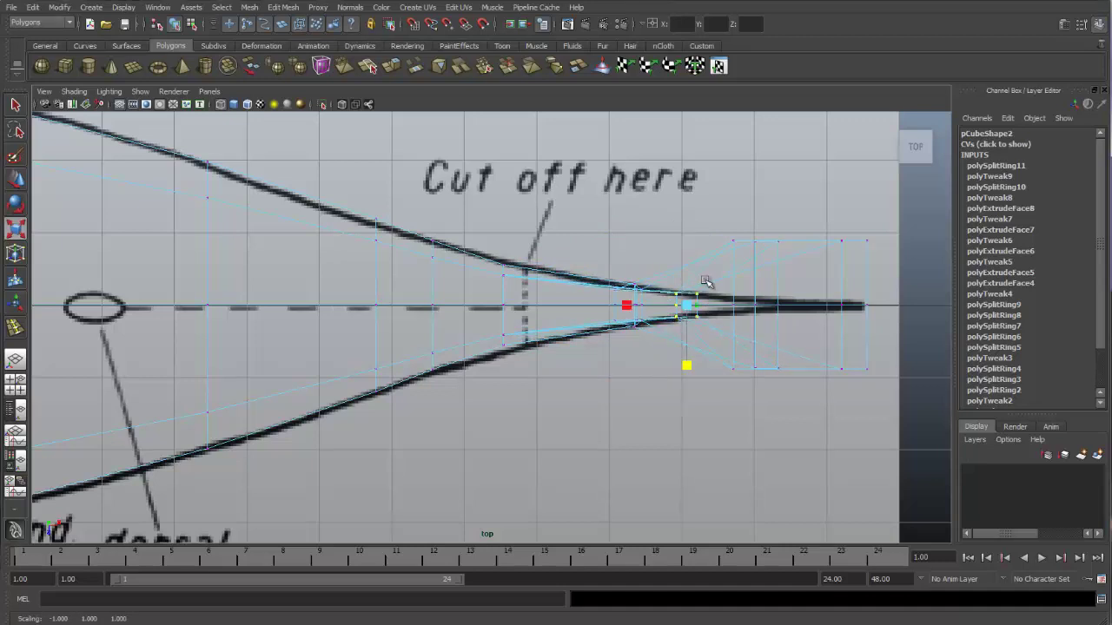
left_click_drag(746, 218, 747, 382)
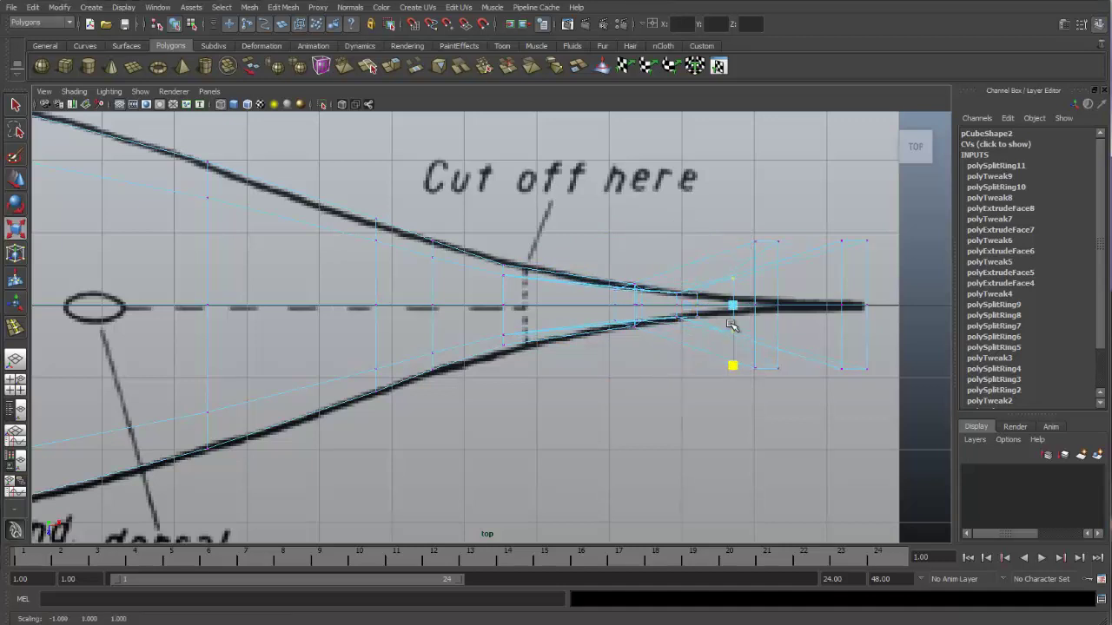
left_click_drag(731, 325, 733, 309)
Flatten the remaining vertex groups toward the fin tips to the thin drawn tail width
left_click_drag(743, 216, 777, 385)
left_click_drag(768, 253, 770, 303)
left_click_drag(806, 218, 870, 404)
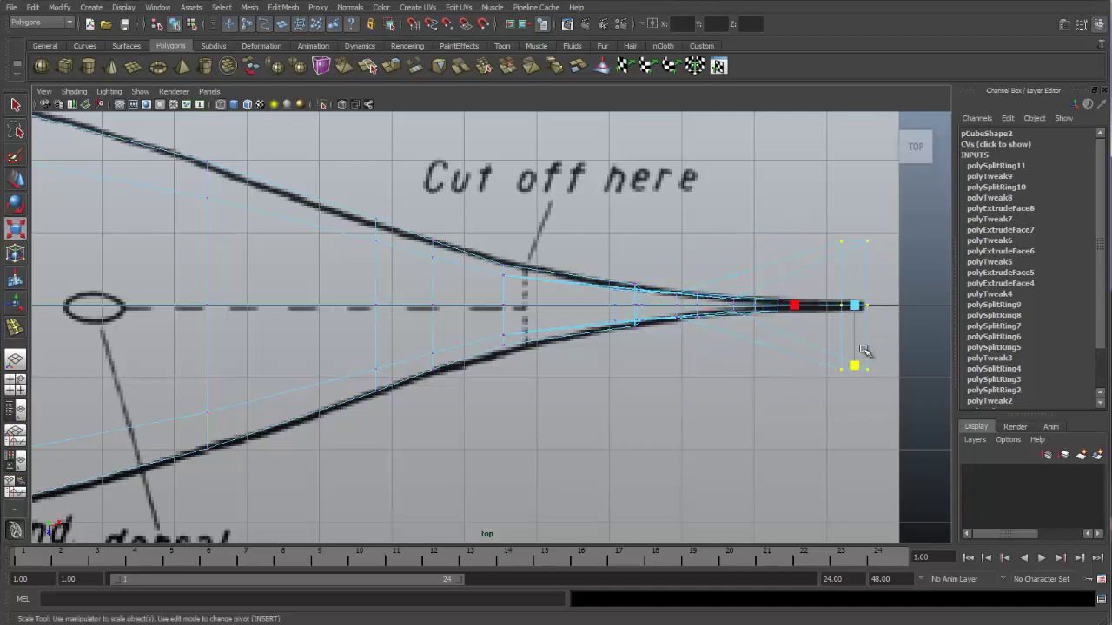
left_click_drag(854, 322, 855, 305)
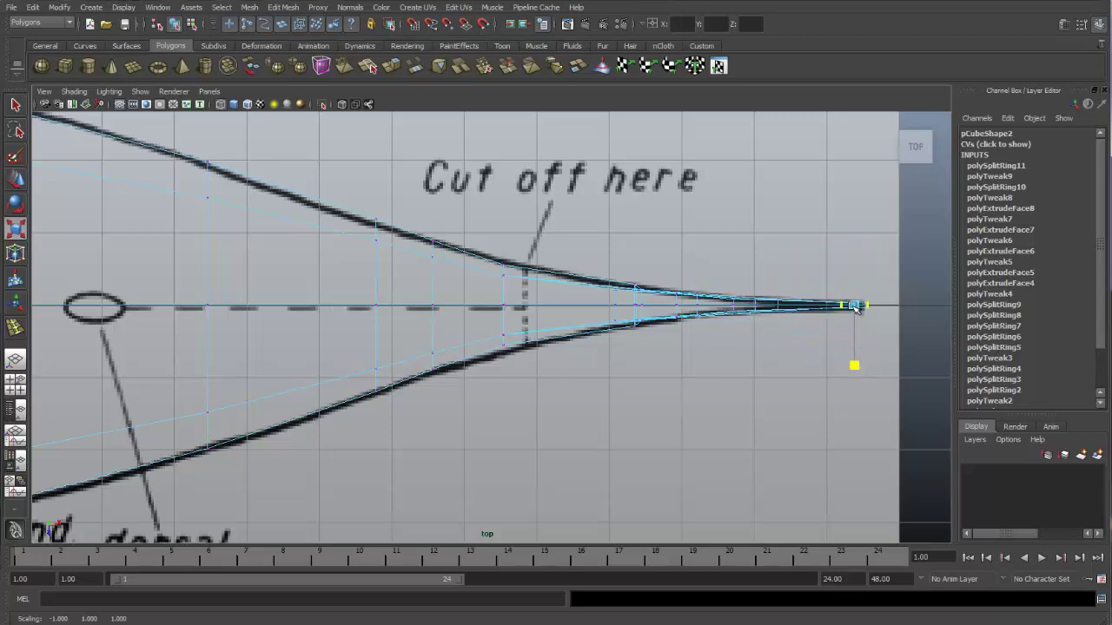
Slightly narrow the protruding vertex ring at the tail fin's base so it lines up with its neighbours in the top view
scroll(469, 385, "up", 3)
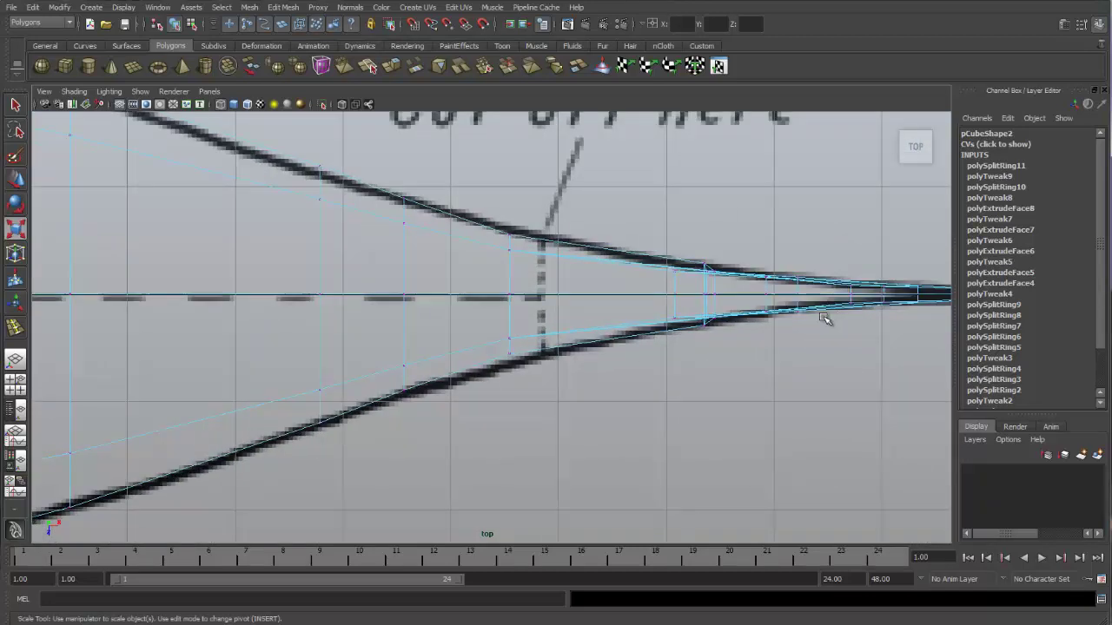
middle_click_drag(780, 317, 481, 368, "alt")
scroll(482, 368, "up", 2)
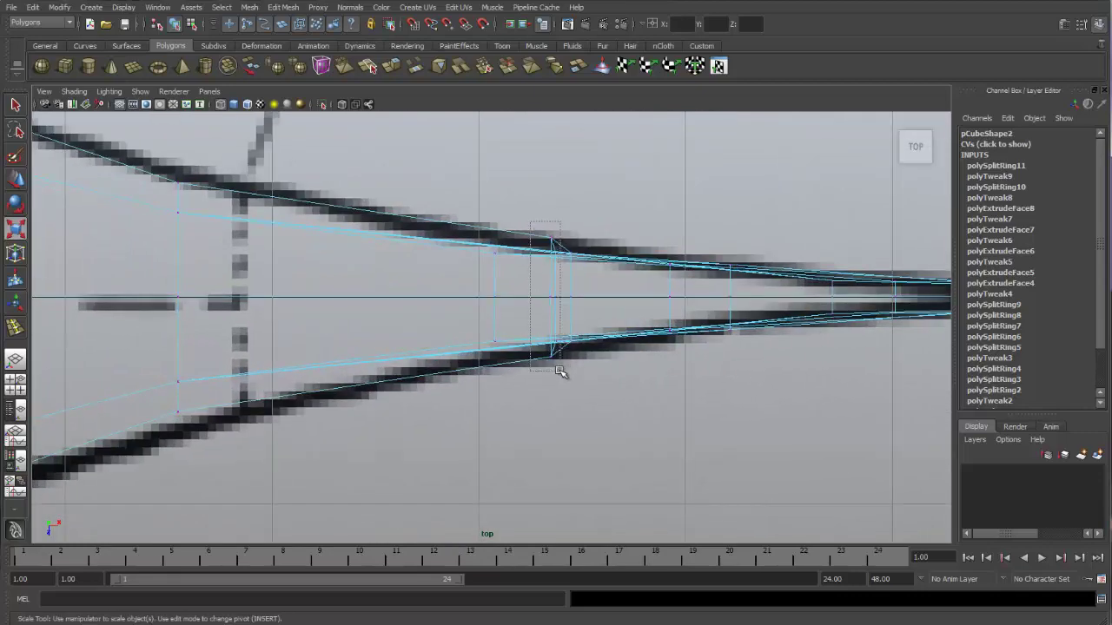
left_click_drag(561, 372, 561, 372)
left_click_drag(555, 240, 558, 251)
Show the body smoothed in a full-size perspective view and examine the thinned tail fin from the side
key("space")
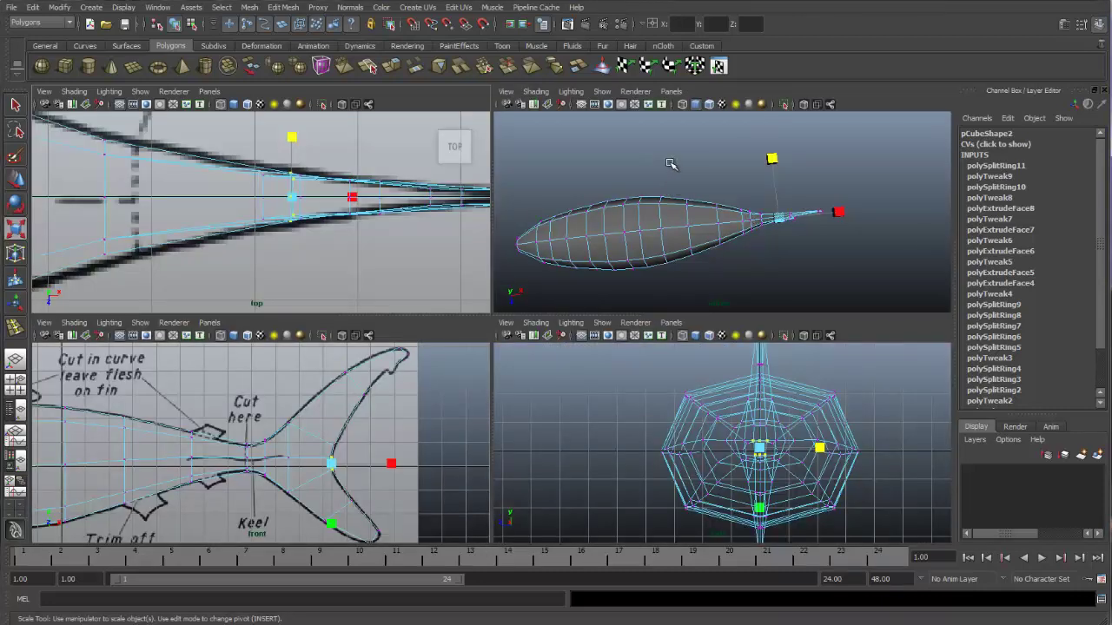
left_click(667, 159)
right_click_drag(665, 240, 687, 209)
left_click_drag(685, 241, 703, 226, "alt")
left_click(710, 214)
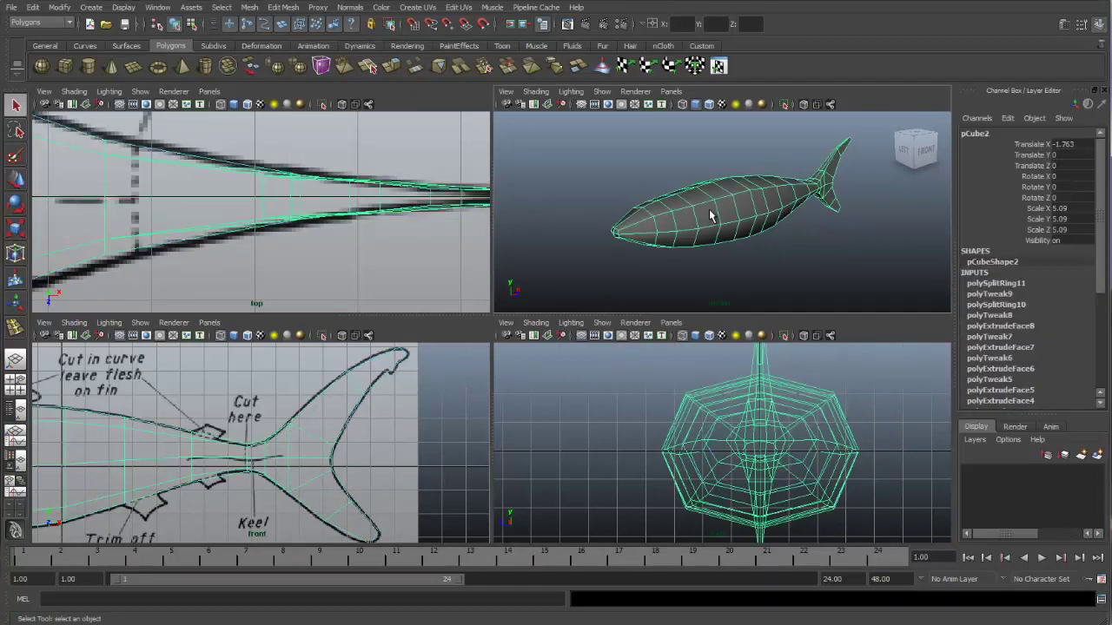
key("3")
left_click(772, 240)
left_click_drag(764, 210, 647, 209, "alt")
key("space")
left_click_drag(660, 330, 742, 301, "alt")
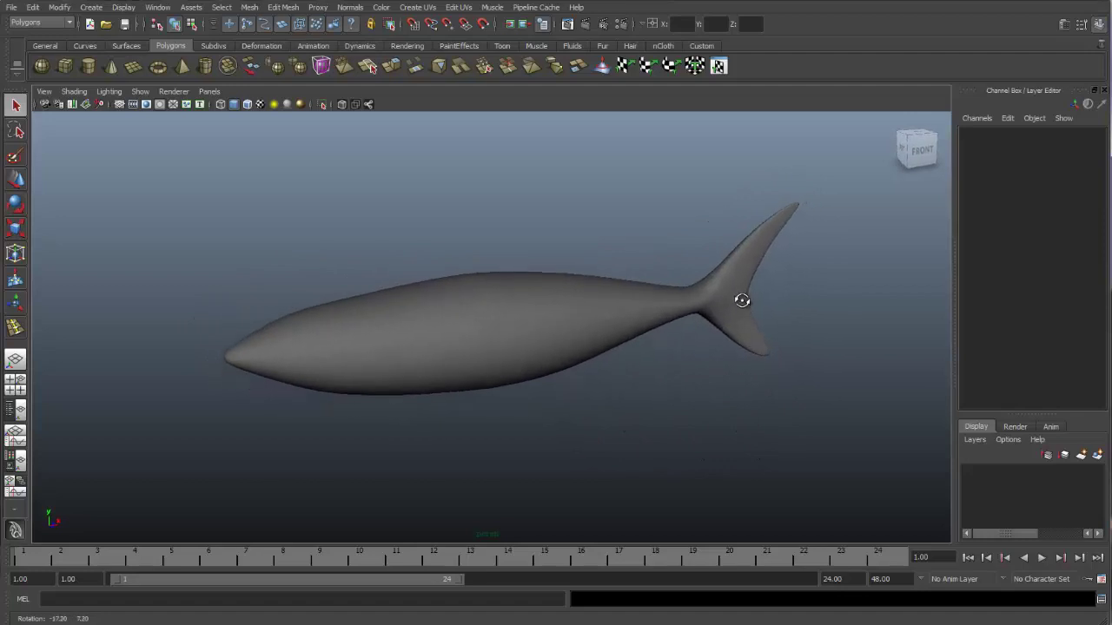